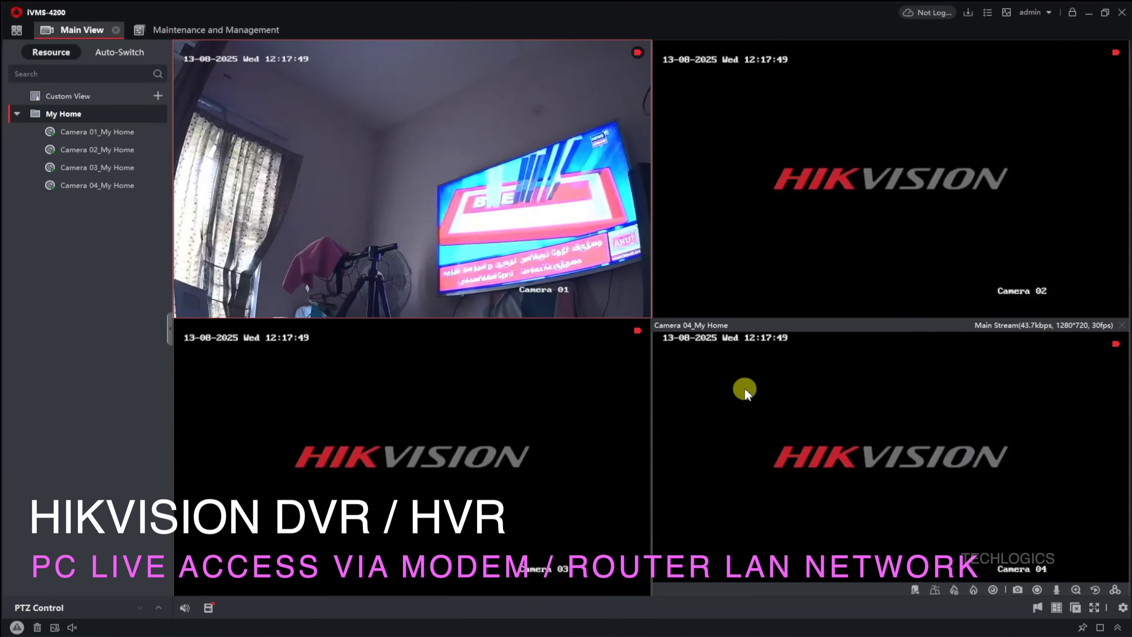
Step: Search for hikvision and open the Hikvision website's Support section
{"action": "double_click", "coordinate": [599, 275]}
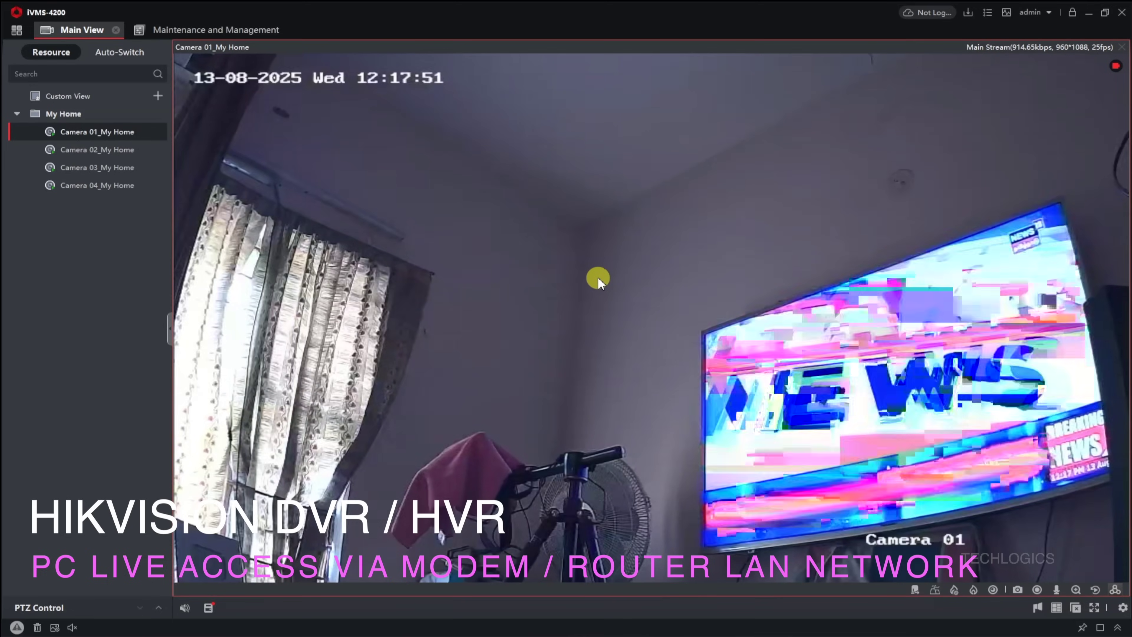
{"action": "double_click", "coordinate": [598, 280]}
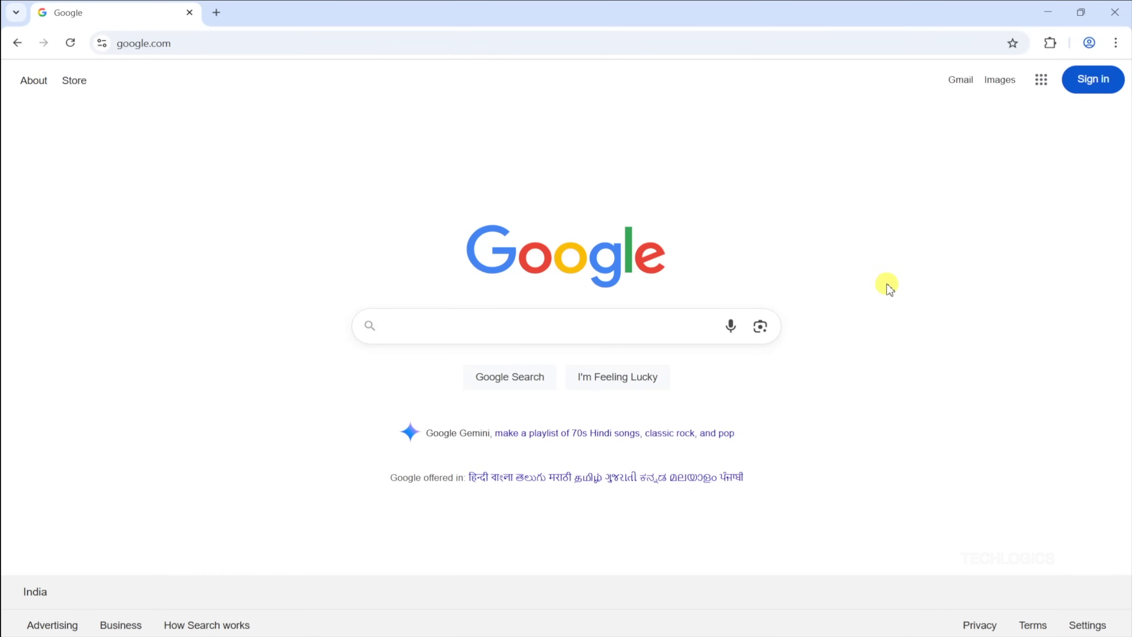
{"action": "type", "text": "hikvision.com/en/"}
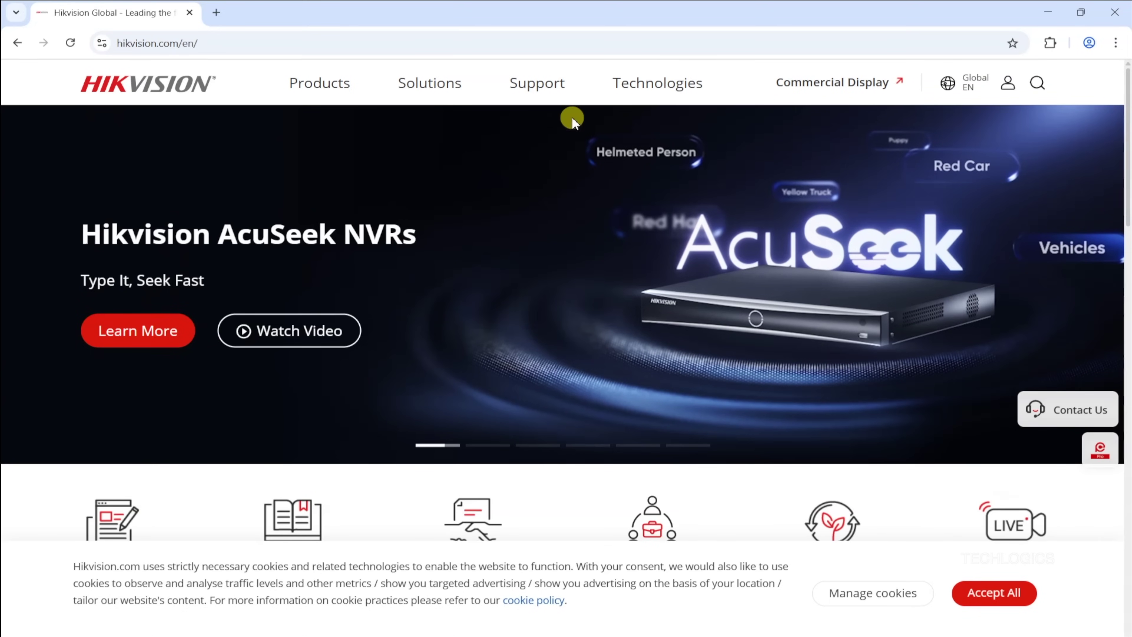
{"action": "left_click", "coordinate": [539, 90]}
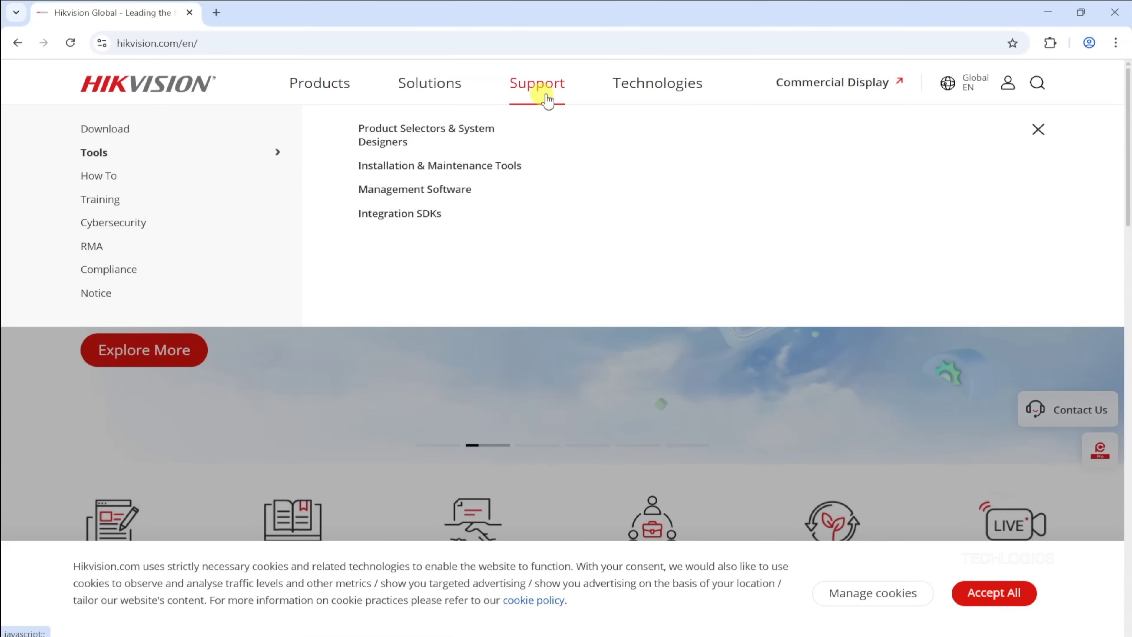
Step: Go to Download > Software and filter VMS Type to iVMS-4200
{"action": "mouse_move", "coordinate": [187, 132]}
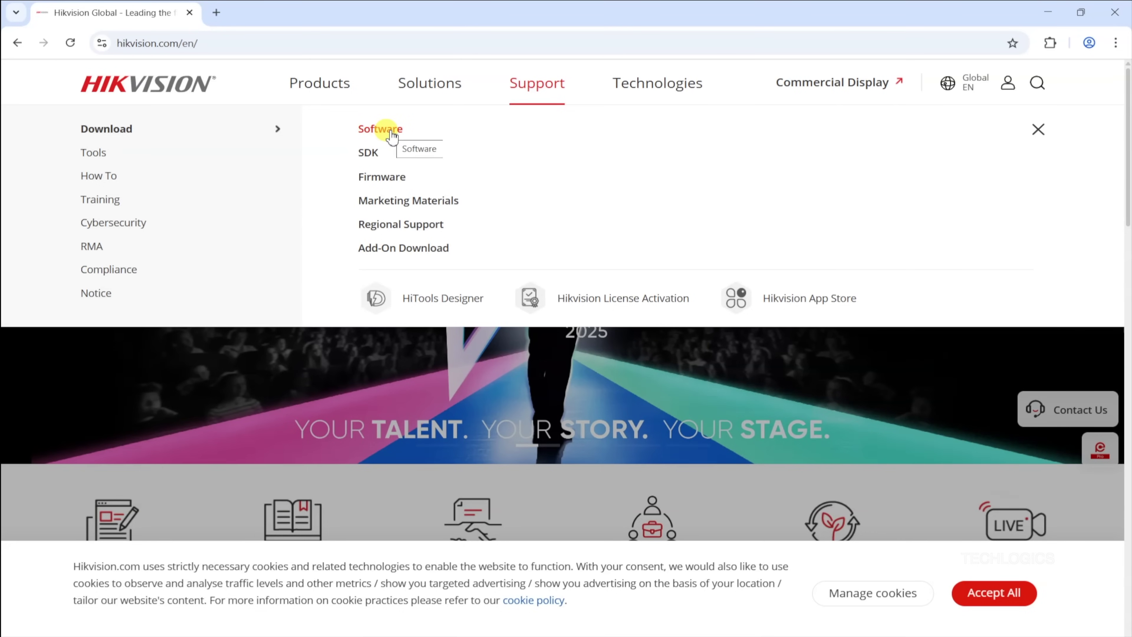
{"action": "left_click", "coordinate": [392, 130]}
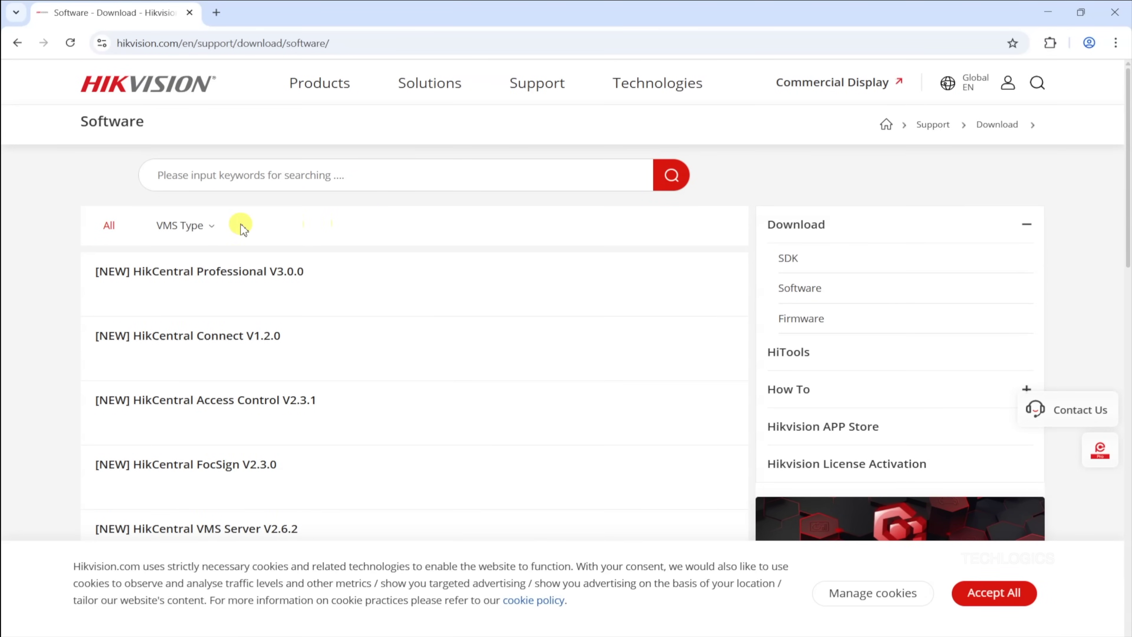
{"action": "left_click", "coordinate": [204, 227]}
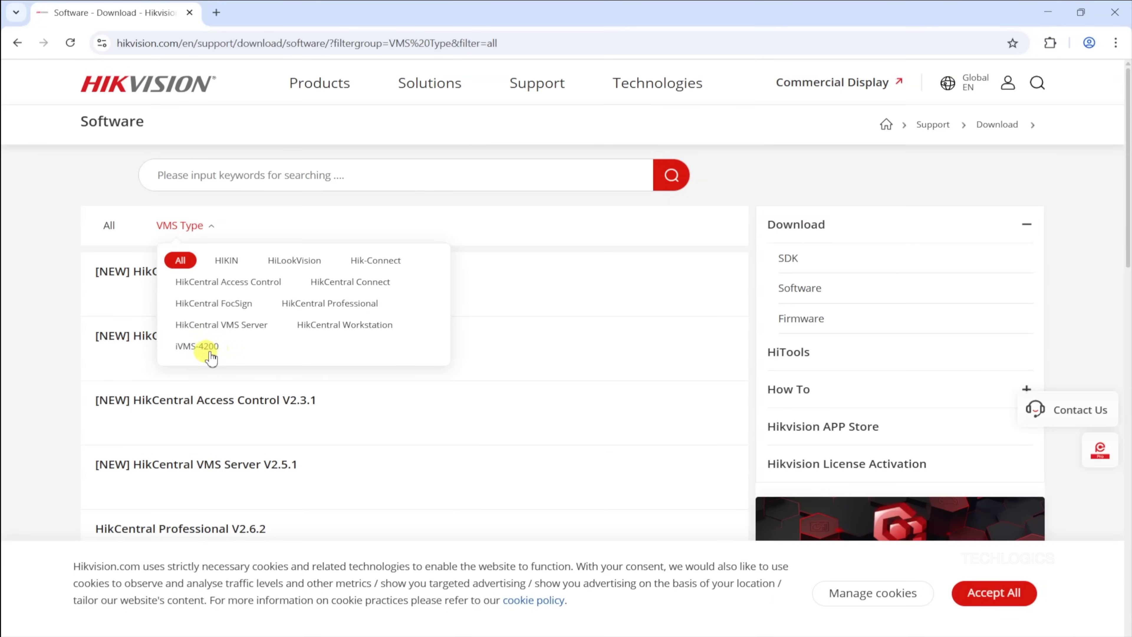
{"action": "left_click", "coordinate": [193, 355]}
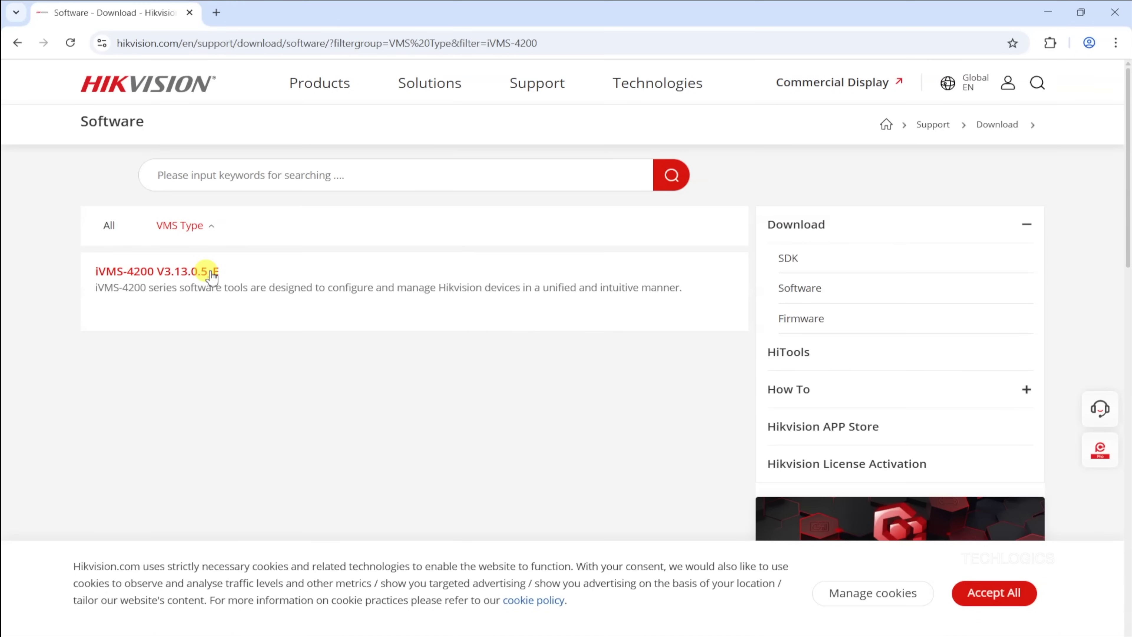
Step: Open the iVMS-4200 V3.13.0.5_E product page and find its Software download section
{"action": "left_click", "coordinate": [181, 272]}
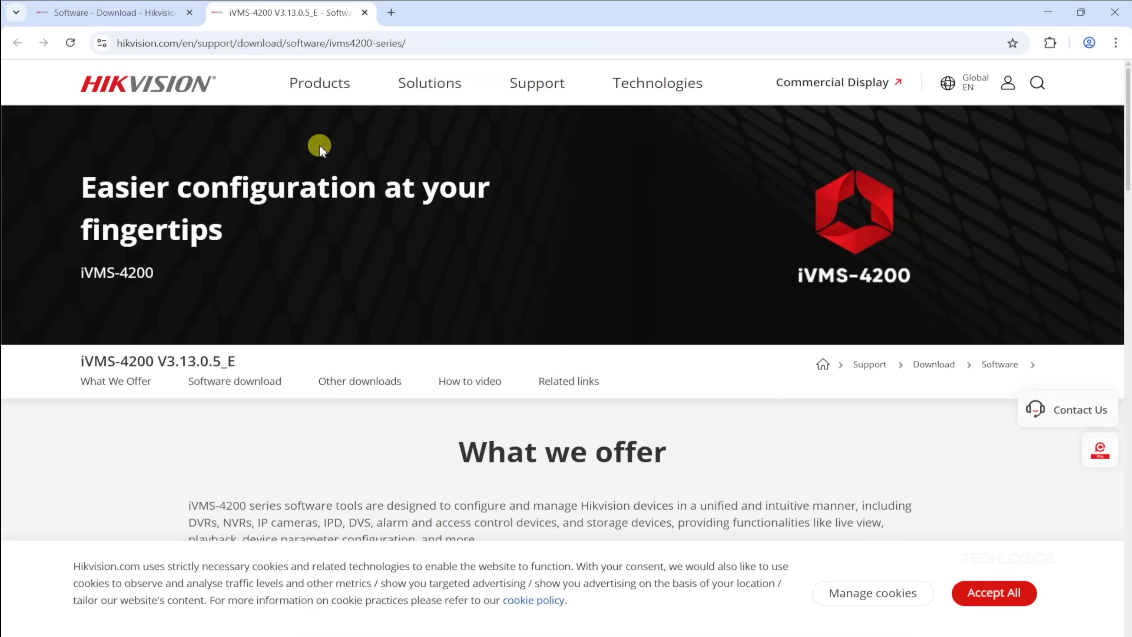
{"action": "scroll", "coordinate": [439, 248], "scroll_direction": "down", "scroll_amount": 8}
{"action": "scroll", "coordinate": [441, 251], "scroll_direction": "up", "scroll_amount": 4}
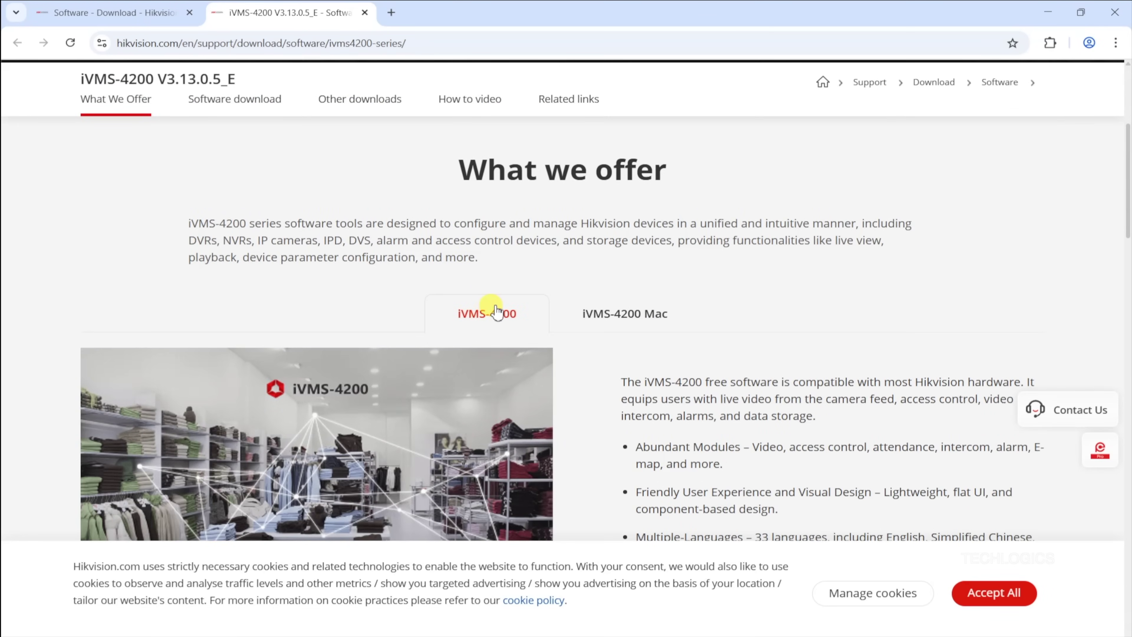
{"action": "scroll", "coordinate": [495, 308], "scroll_direction": "down", "scroll_amount": 12}
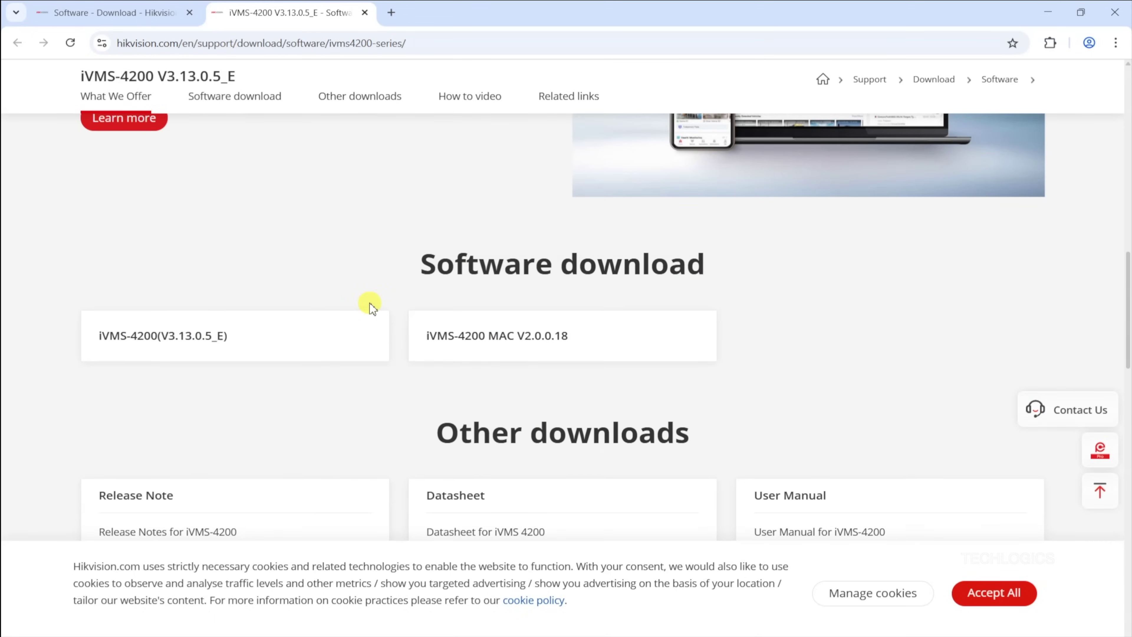
{"action": "scroll", "coordinate": [371, 307], "scroll_direction": "down", "scroll_amount": 3}
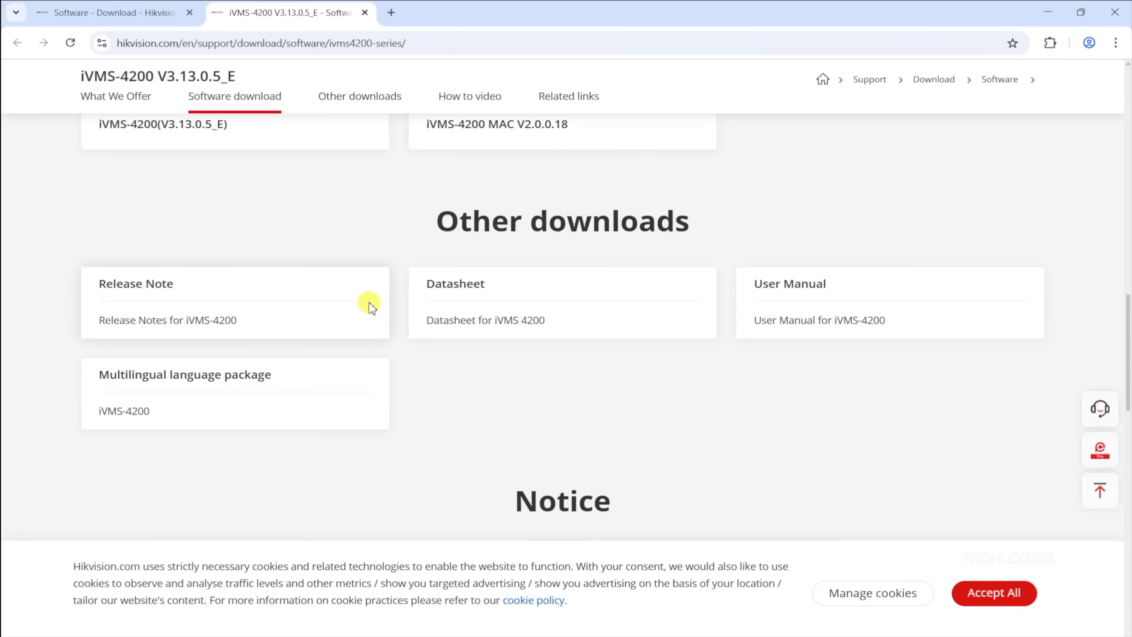
{"action": "scroll", "coordinate": [371, 307], "scroll_direction": "up", "scroll_amount": 2}
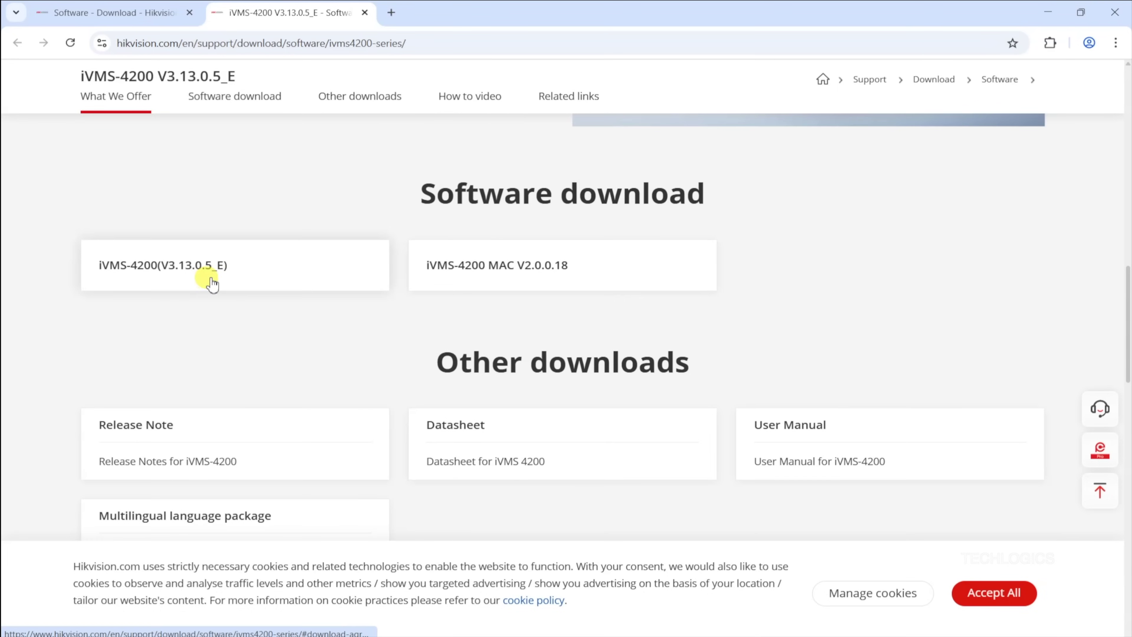
Step: Download the Windows iVMS-4200(V3.13.0.5_E) installer after agreeing to the licence terms
{"action": "left_click", "coordinate": [254, 268]}
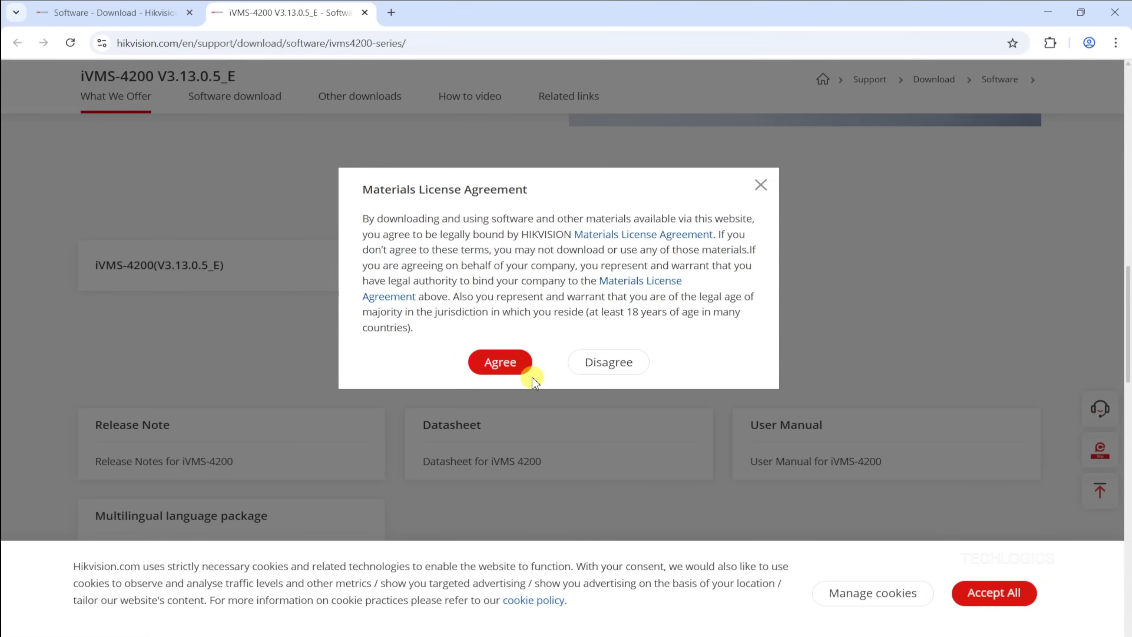
{"action": "left_click", "coordinate": [506, 361]}
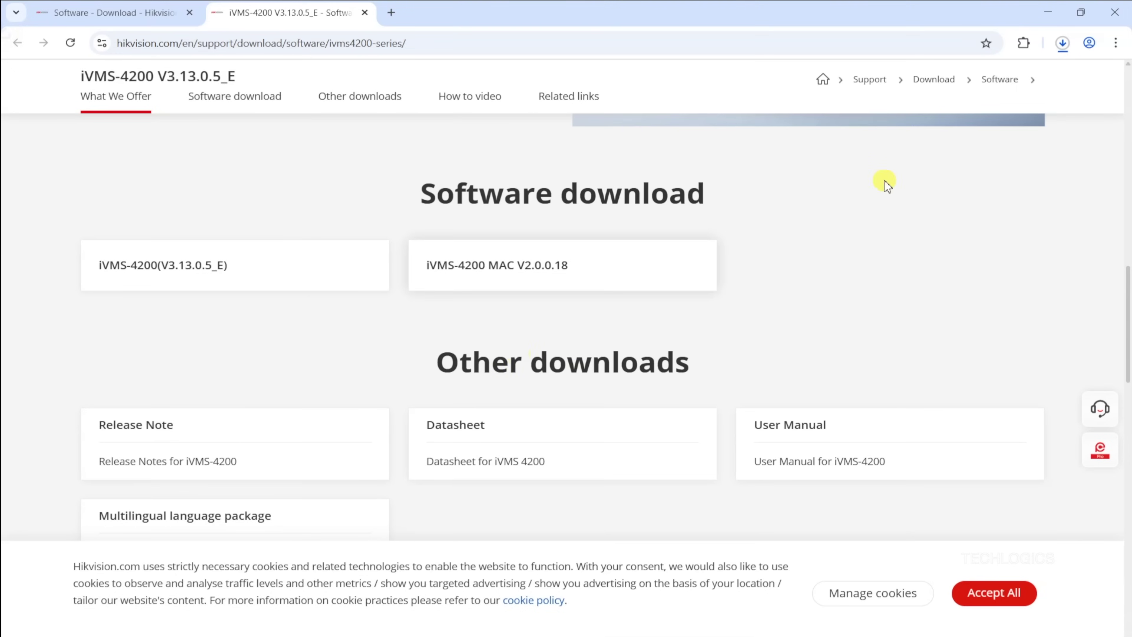
{"action": "left_click", "coordinate": [1064, 43]}
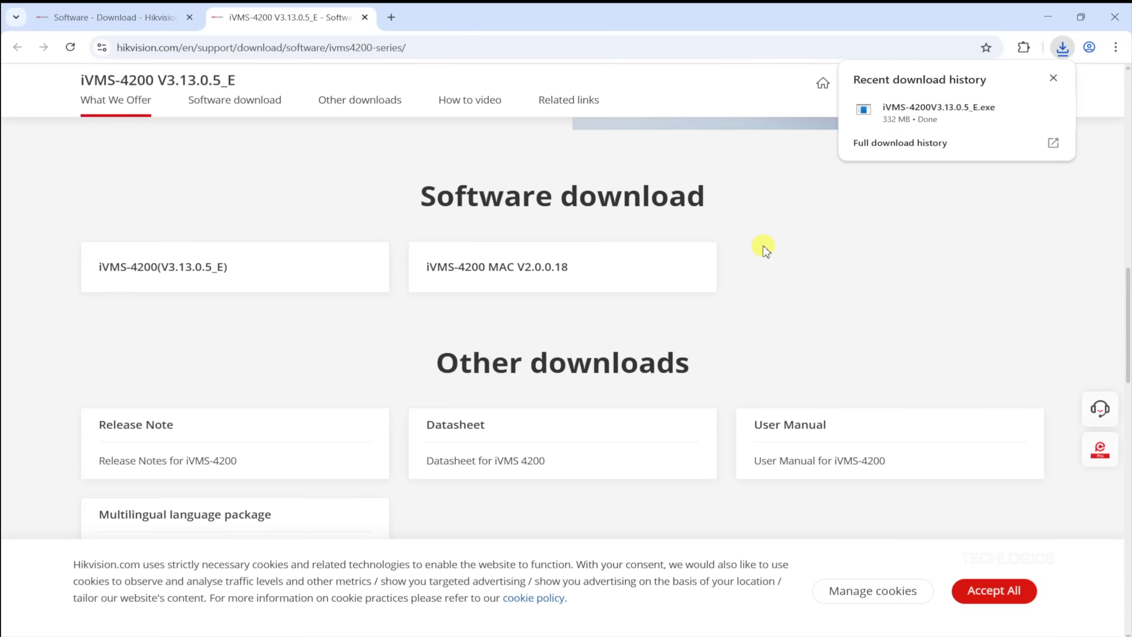
Step: Show the downloaded installer in its folder, close Chrome, and run iVMS-4200V3.13.0.5_E as administrator
{"action": "mouse_move", "coordinate": [960, 117]}
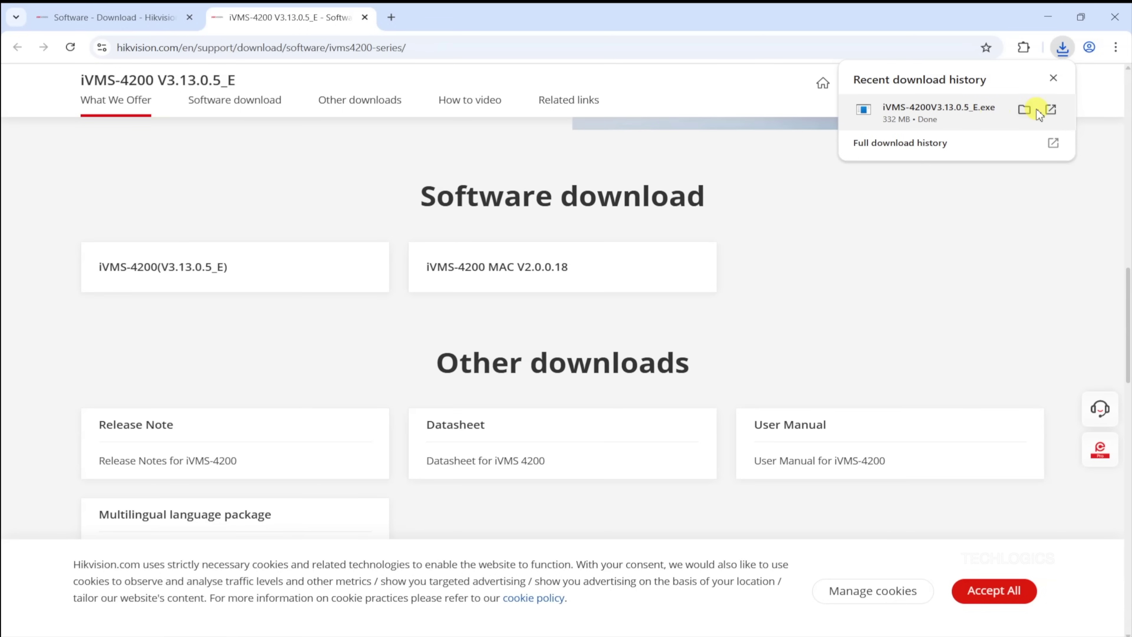
{"action": "left_click", "coordinate": [1023, 110]}
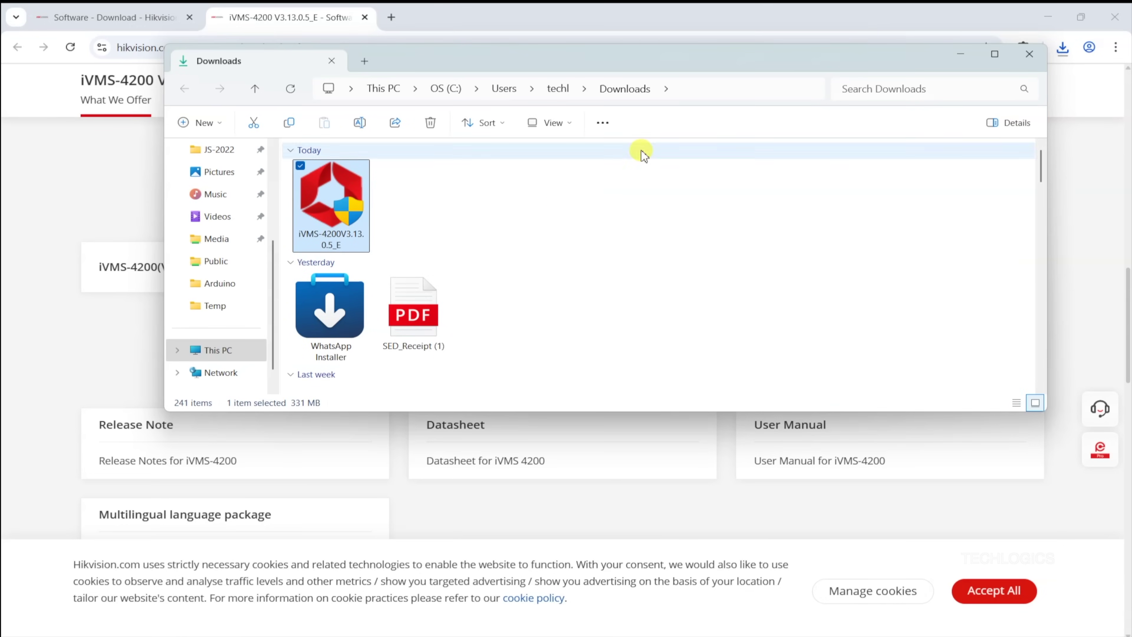
{"action": "left_click", "coordinate": [1113, 11]}
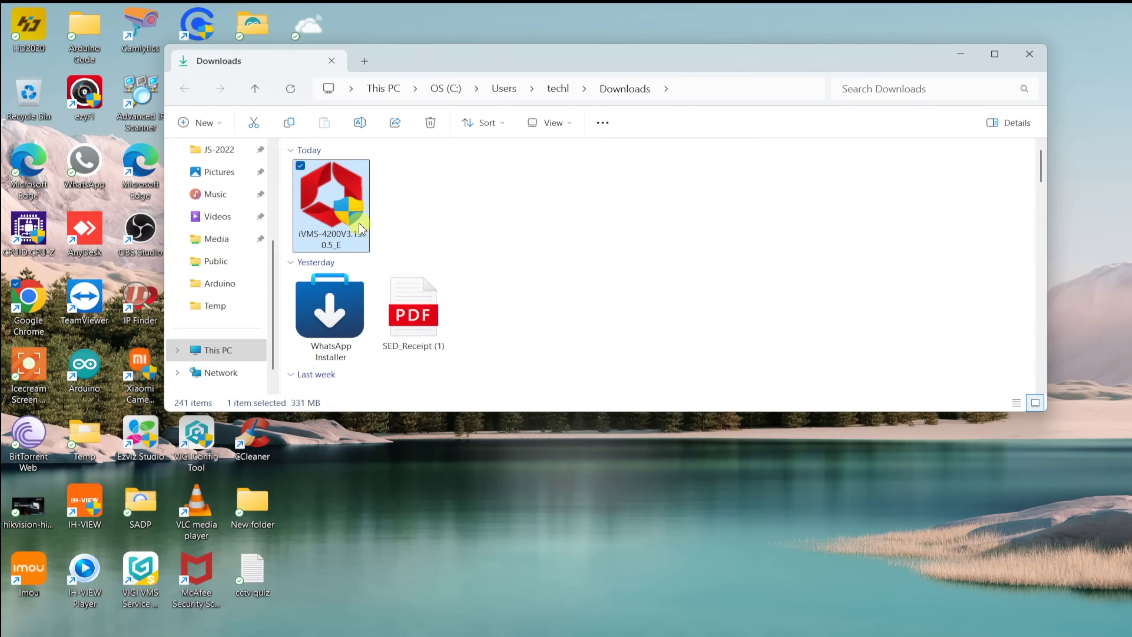
{"action": "left_click_drag", "start_coordinate": [490, 67], "coordinate": [494, 165]}
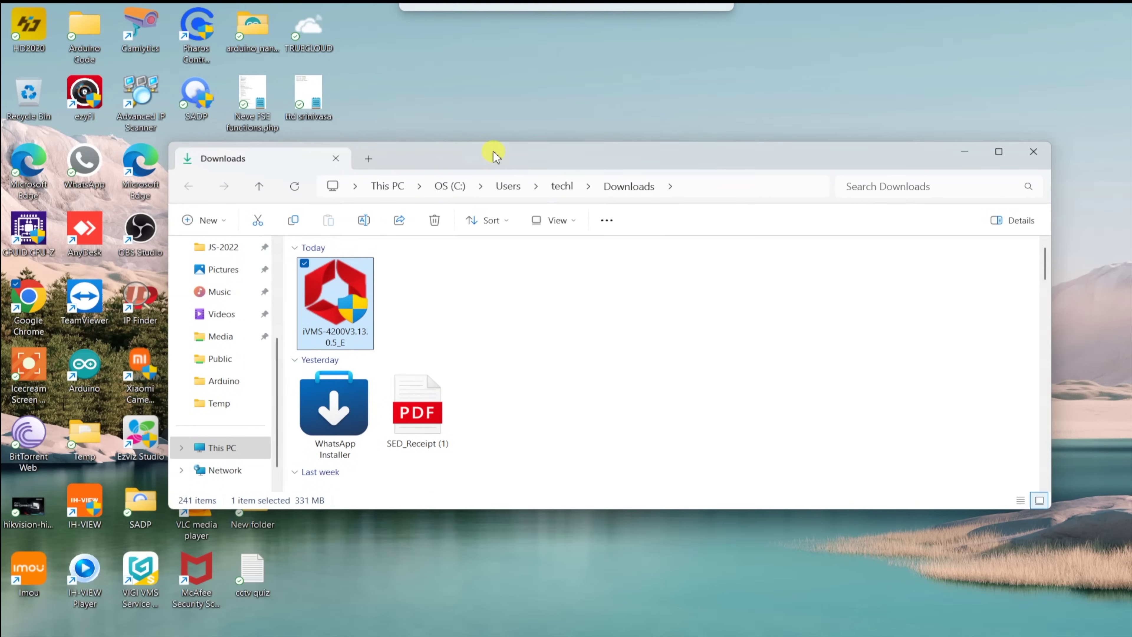
{"action": "right_click", "coordinate": [337, 287]}
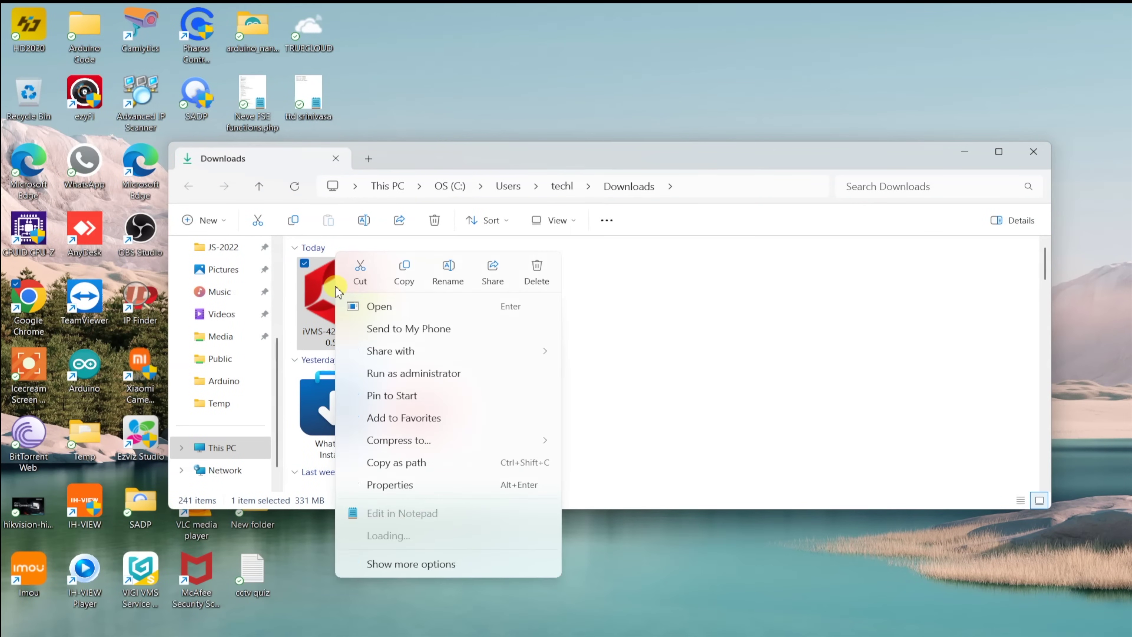
{"action": "left_click", "coordinate": [485, 374]}
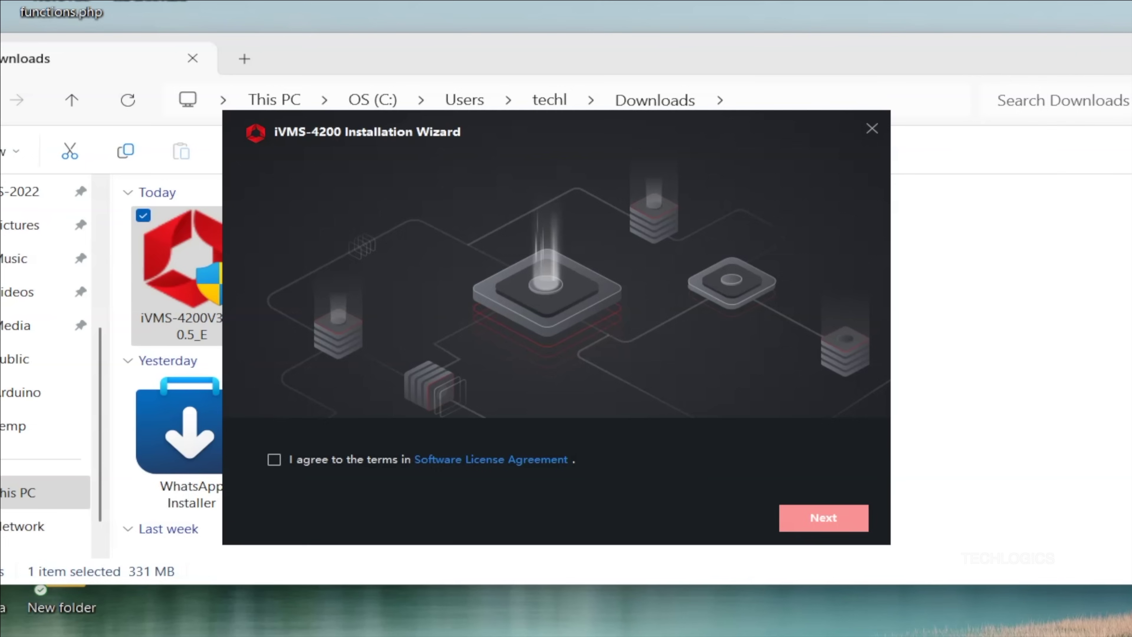
Step: Accept the iVMS-4200 licence agreement and continue to feature selection
{"action": "left_click", "coordinate": [962, 152]}
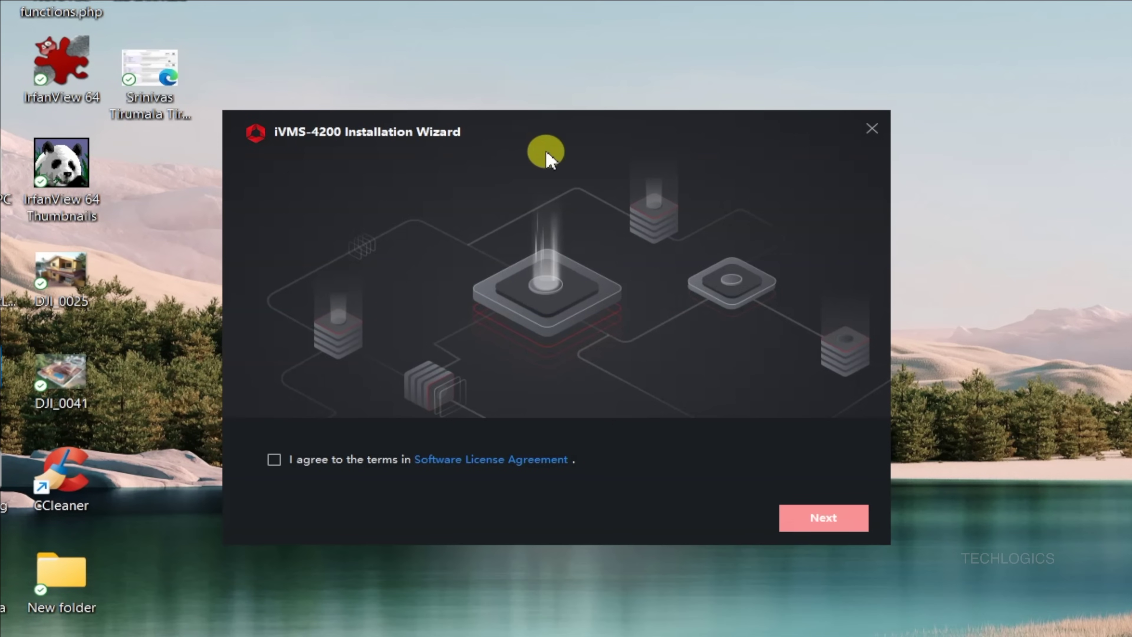
{"action": "left_click", "coordinate": [274, 460]}
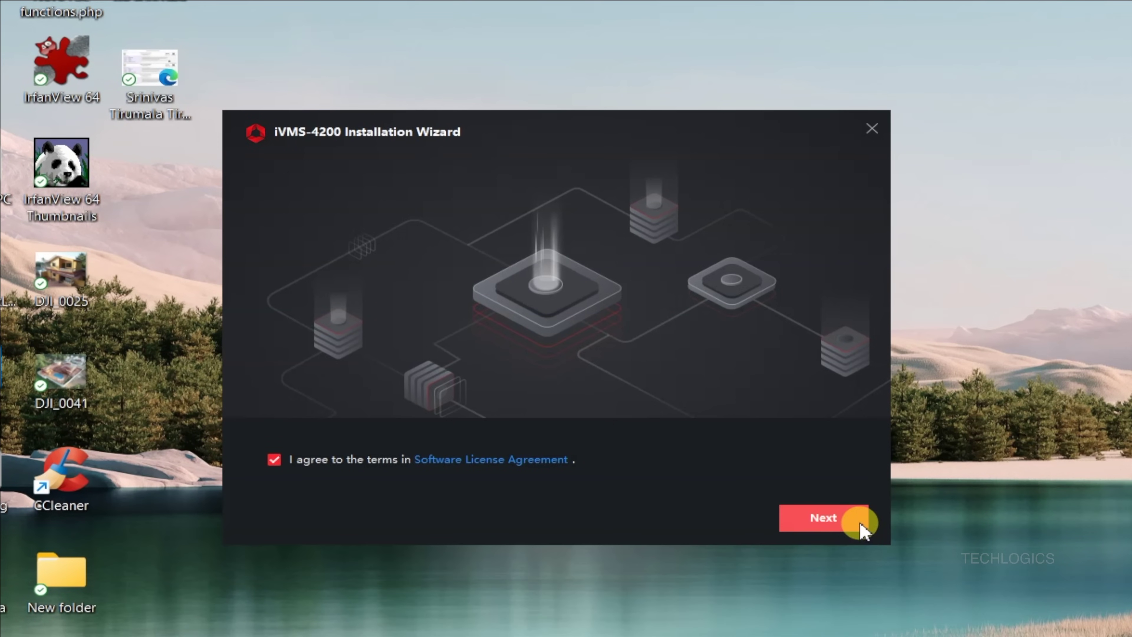
{"action": "left_click", "coordinate": [848, 525]}
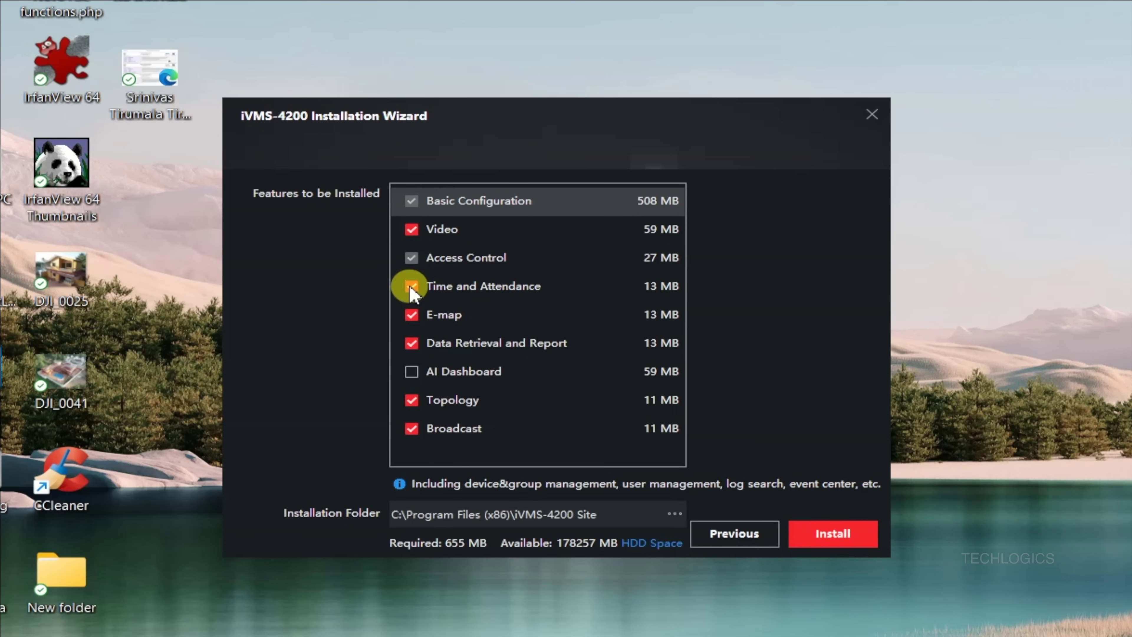
Step: Install without Time and Attendance, Access Control, E-map, Data Retrieval and Report, and Broadcast
{"action": "left_click", "coordinate": [411, 286]}
{"action": "left_click", "coordinate": [411, 258]}
{"action": "left_click", "coordinate": [411, 315]}
{"action": "left_click", "coordinate": [421, 344]}
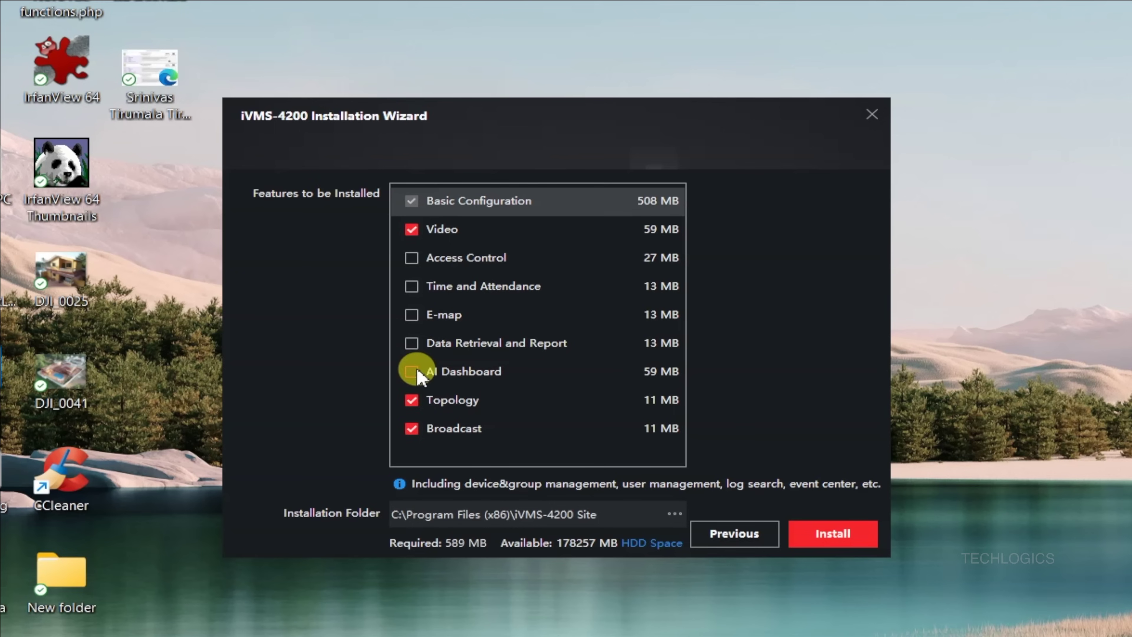
{"action": "left_click", "coordinate": [411, 428]}
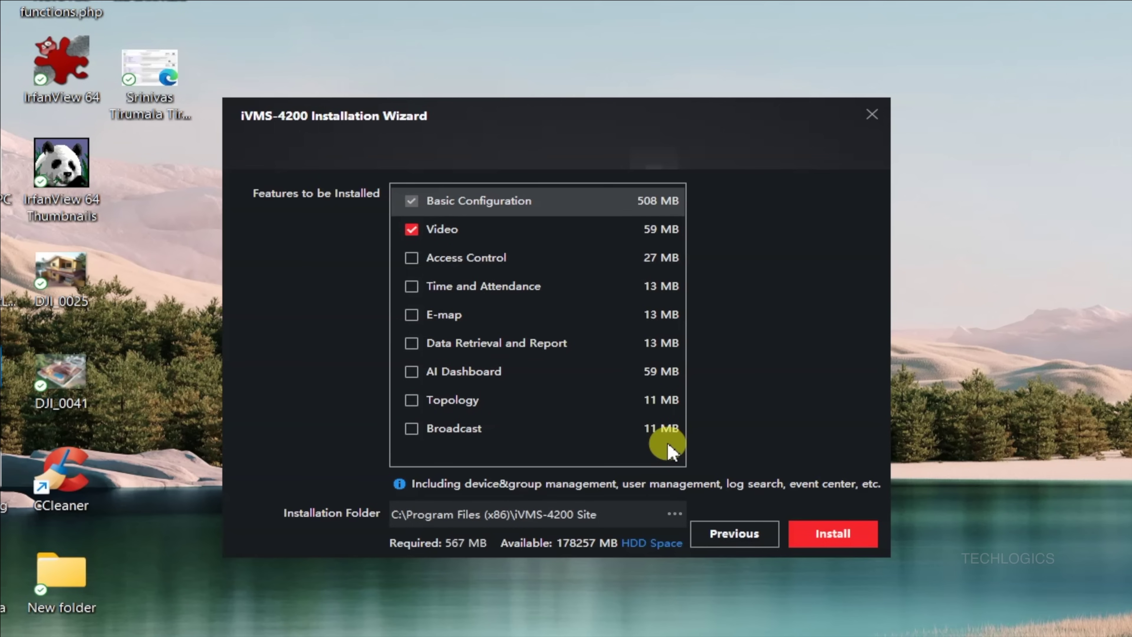
{"action": "left_click", "coordinate": [856, 538]}
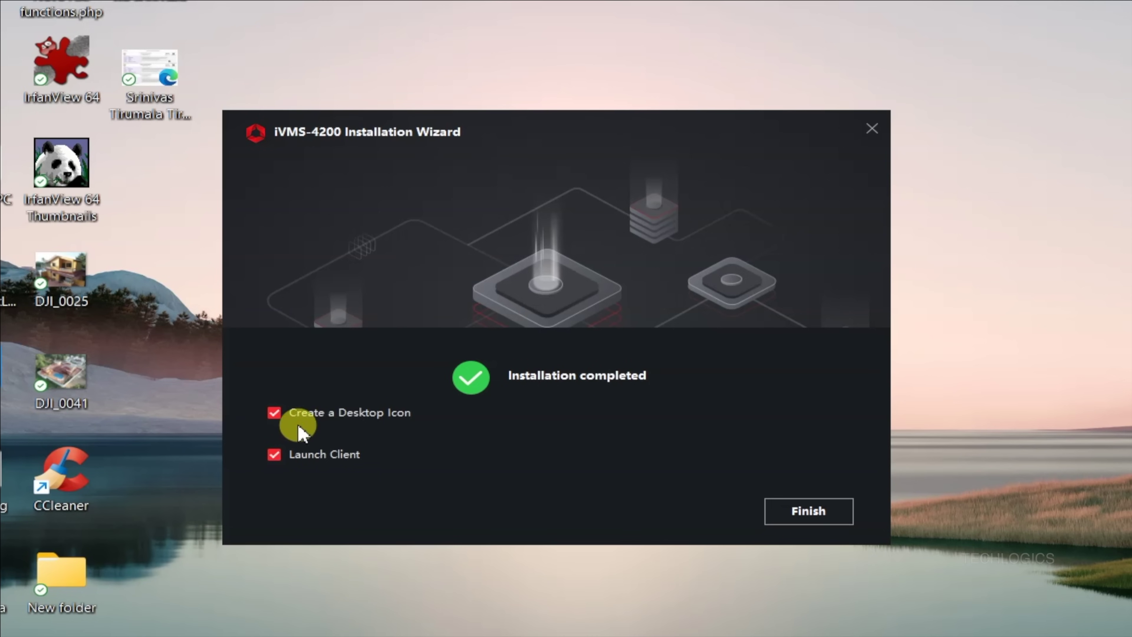
Step: Finish setup to launch the client and enable upgrade detection for managed devices
{"action": "left_click", "coordinate": [824, 518]}
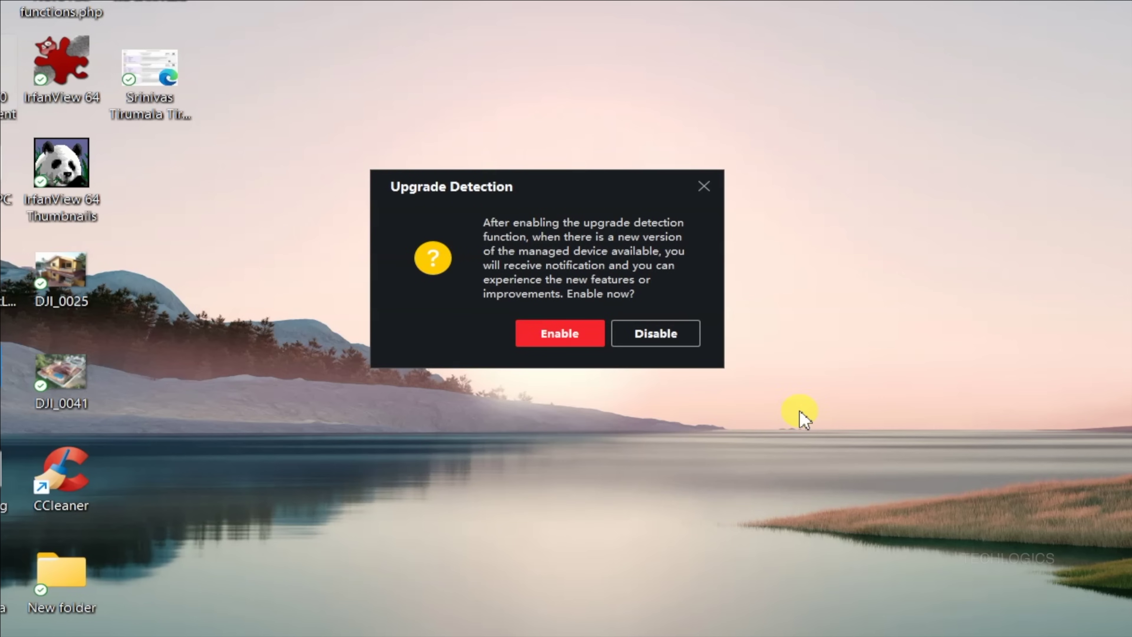
{"action": "left_click", "coordinate": [587, 341]}
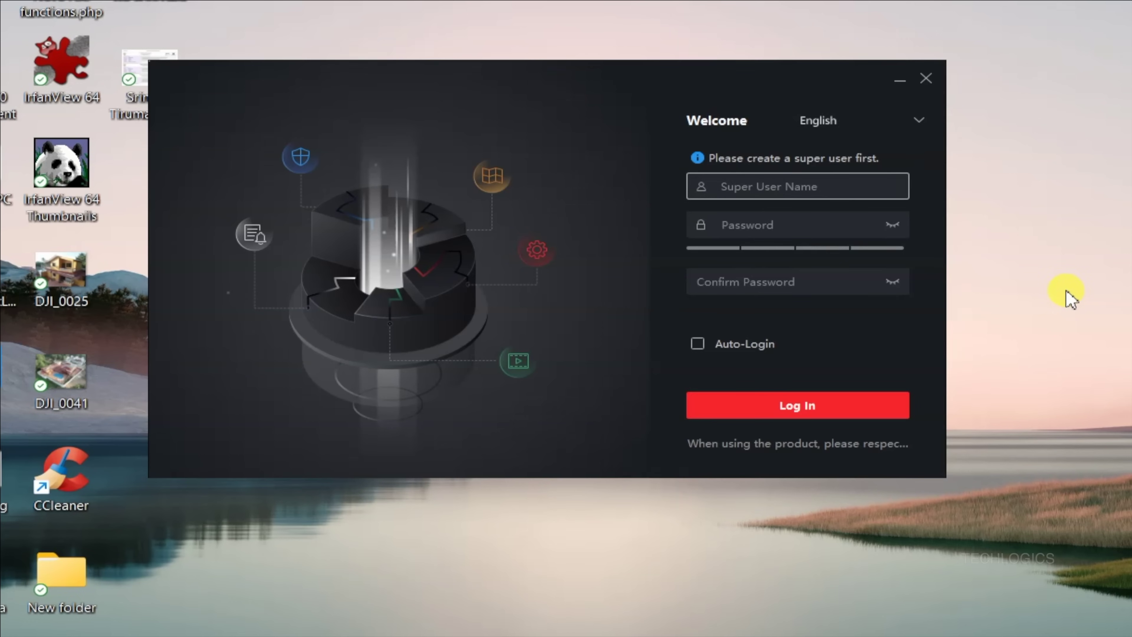
Step: Create super user admin with a confirmed password and Auto-Login enabled
{"action": "type", "text": "admin"}
{"action": "key", "text": "Tab"}
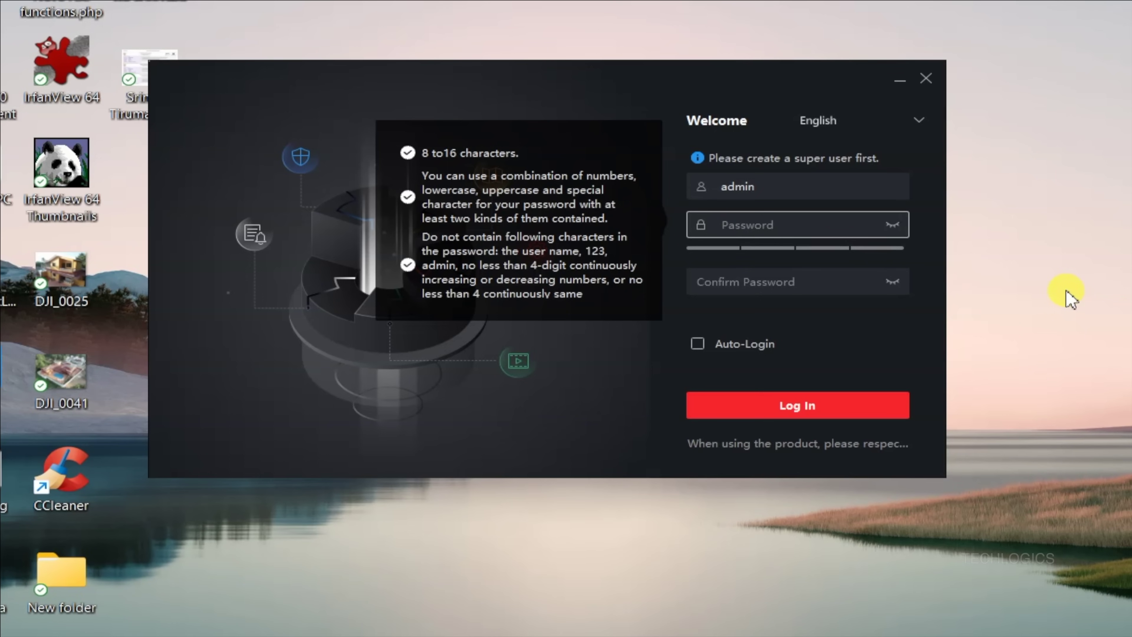
{"action": "type", "text": "abcde"}
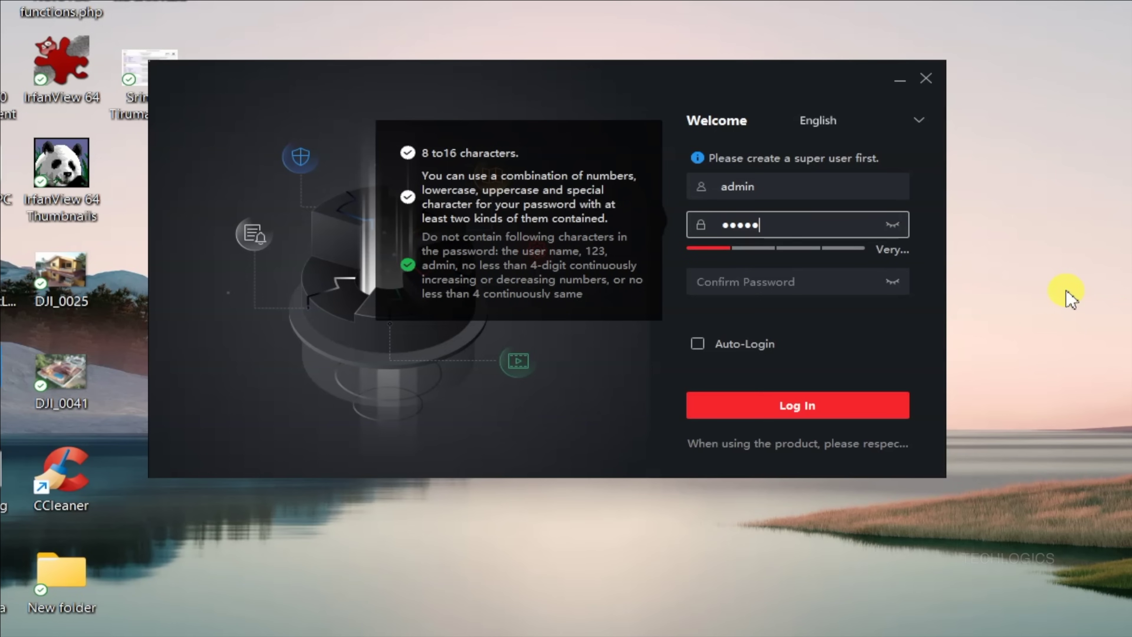
{"action": "type", "text": "12345"}
{"action": "key", "text": "Tab"}
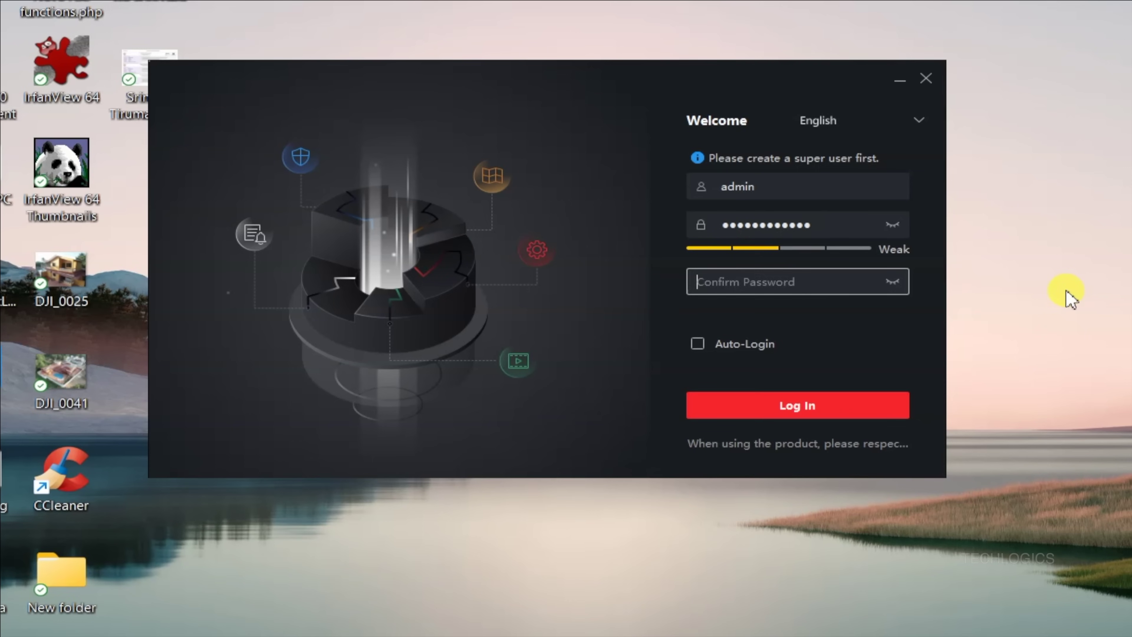
{"action": "type", "text": "abc"}
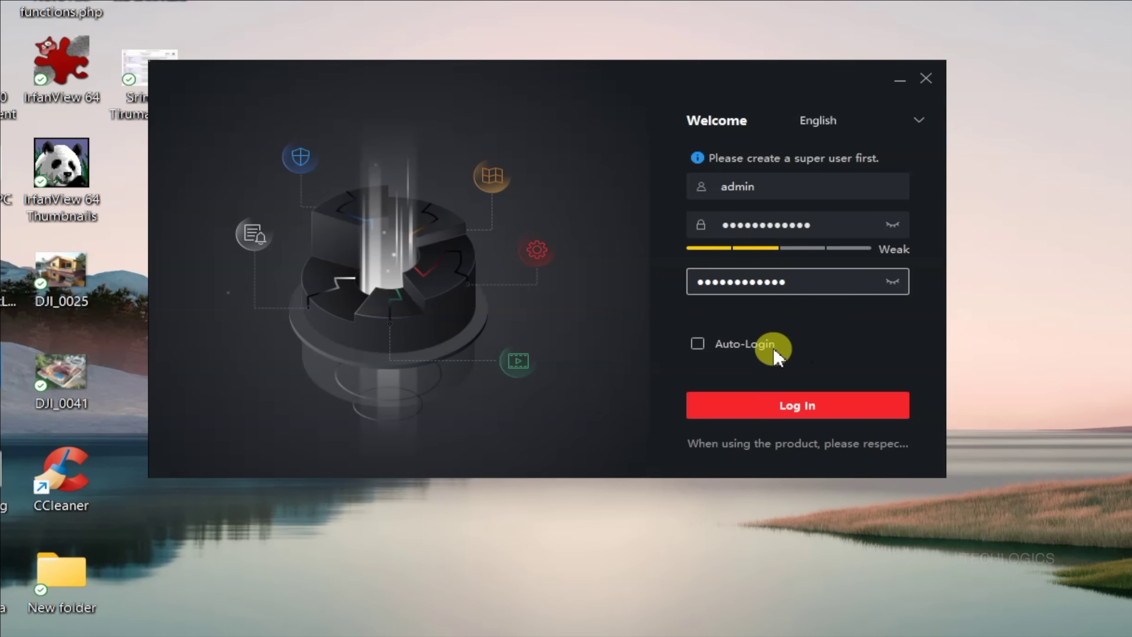
{"action": "left_click", "coordinate": [893, 281]}
{"action": "left_click", "coordinate": [892, 226]}
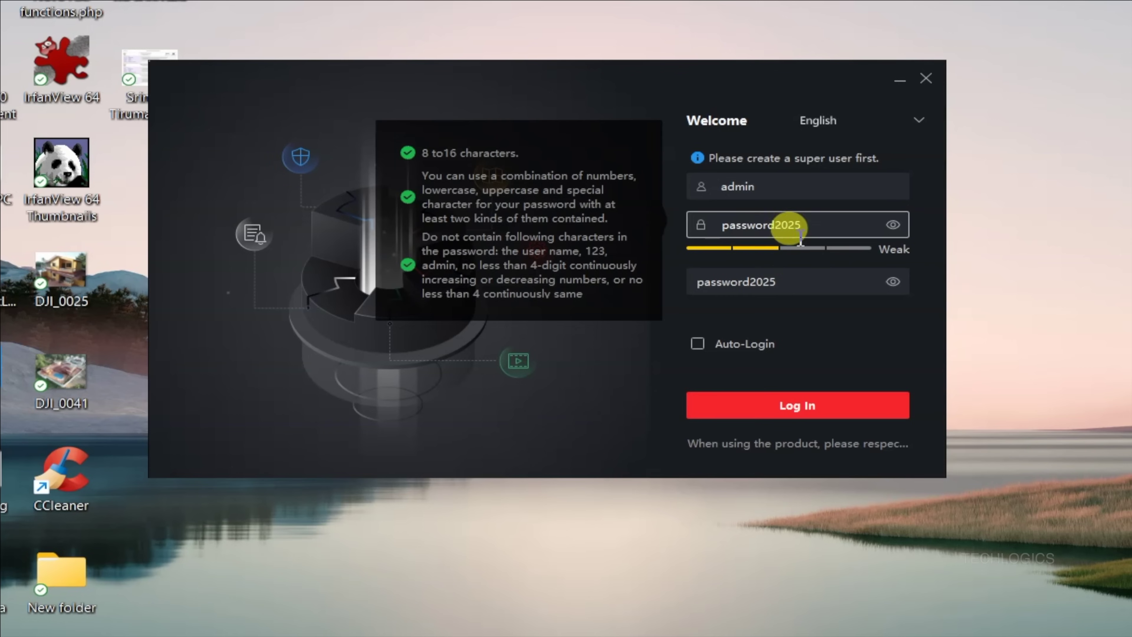
{"action": "left_click", "coordinate": [697, 344]}
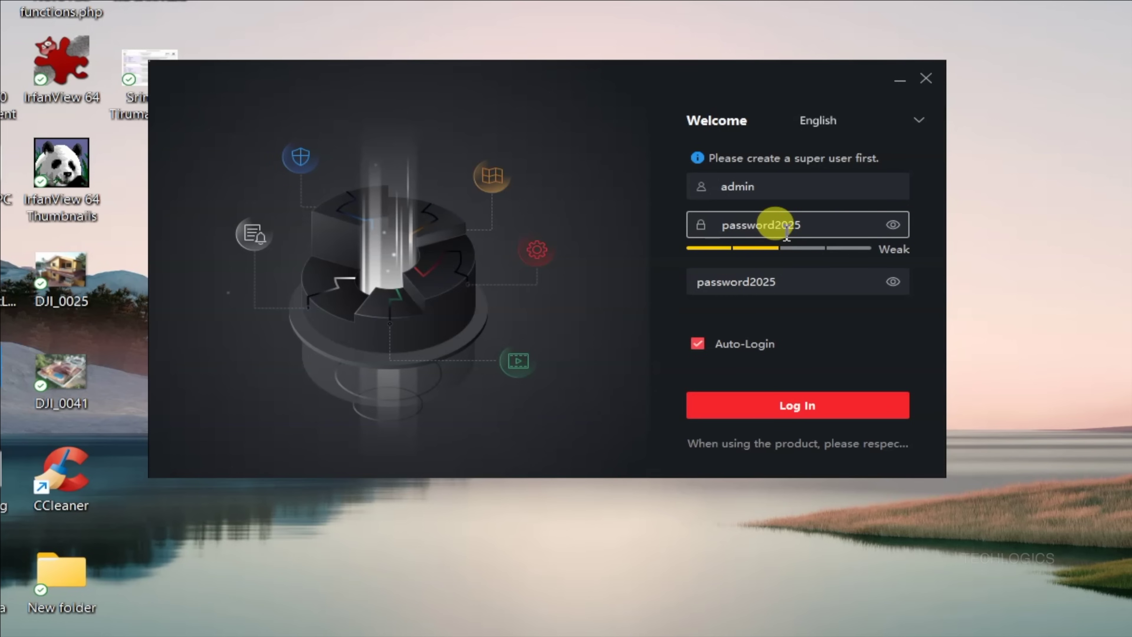
{"action": "left_click", "coordinate": [884, 412]}
Step: Answer the three security questions and complete the login
{"action": "left_click", "coordinate": [808, 217]}
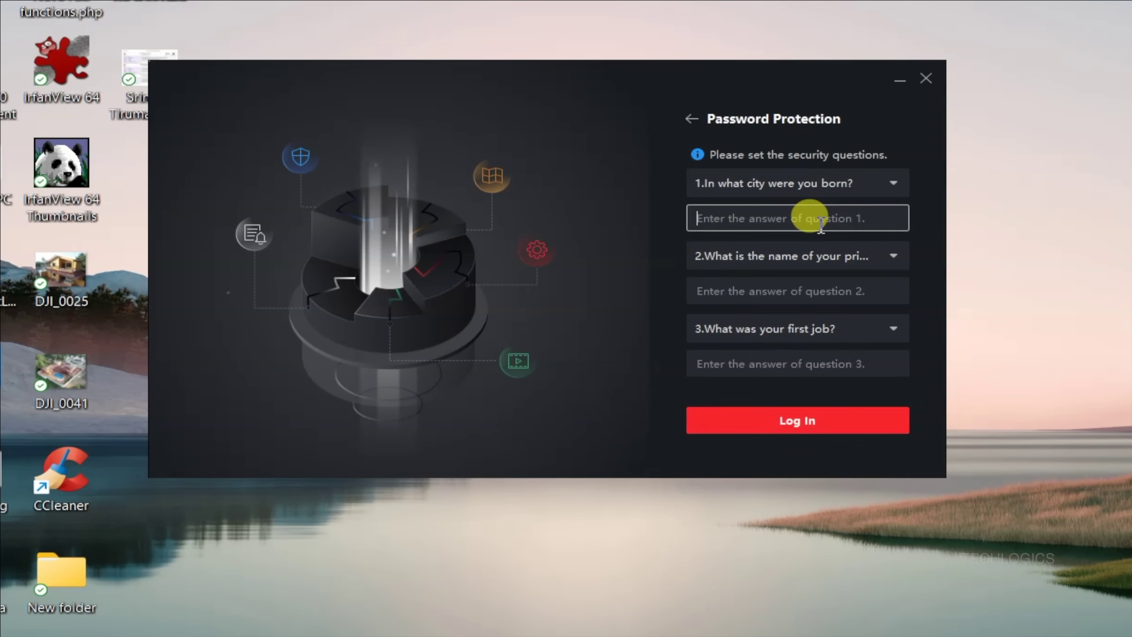
{"action": "type", "text": "test"}
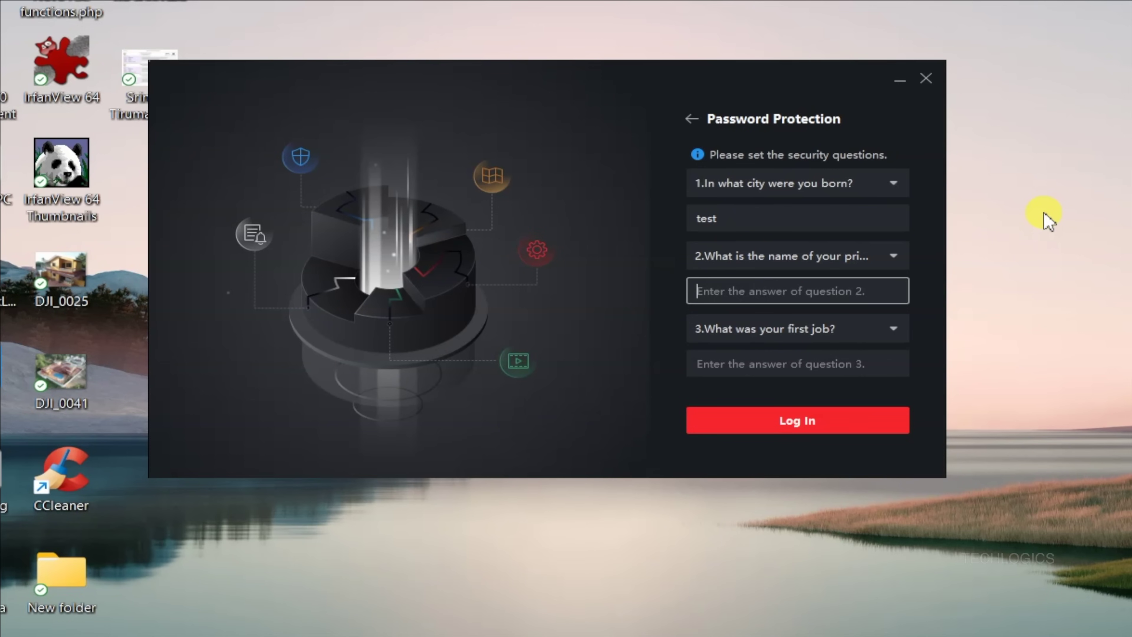
{"action": "type", "text": "est"}
{"action": "key", "text": "Tab"}
{"action": "type", "text": "test"}
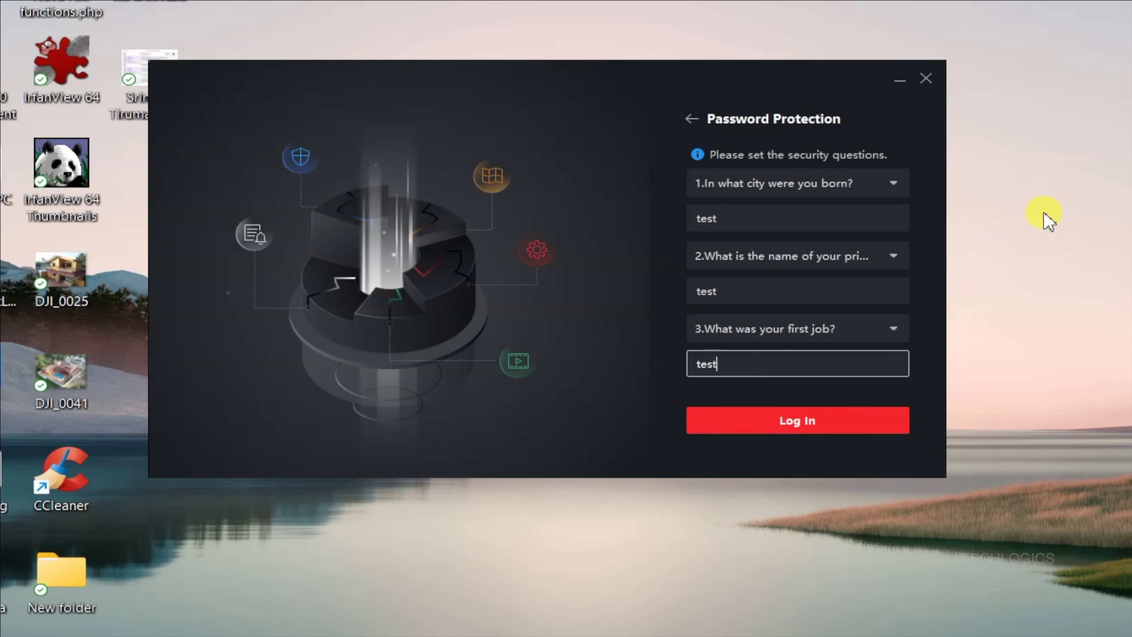
{"action": "left_click", "coordinate": [868, 430]}
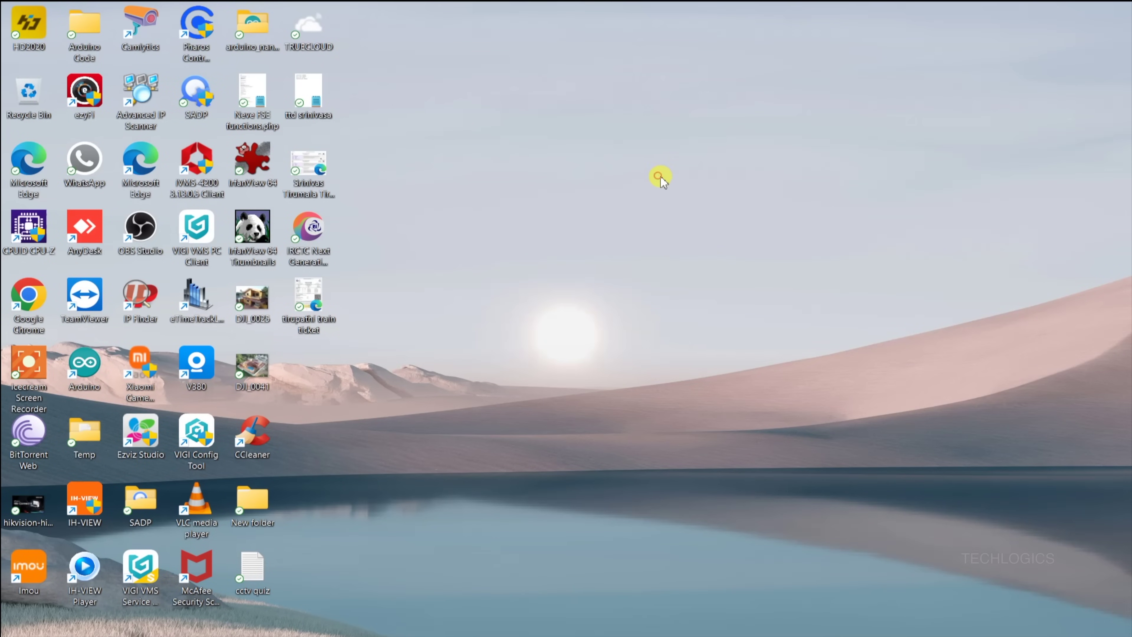
Step: Refresh the desktop and relaunch iVMS-4200 from its desktop shortcut
{"action": "right_click", "coordinate": [660, 177]}
{"action": "left_click", "coordinate": [719, 234]}
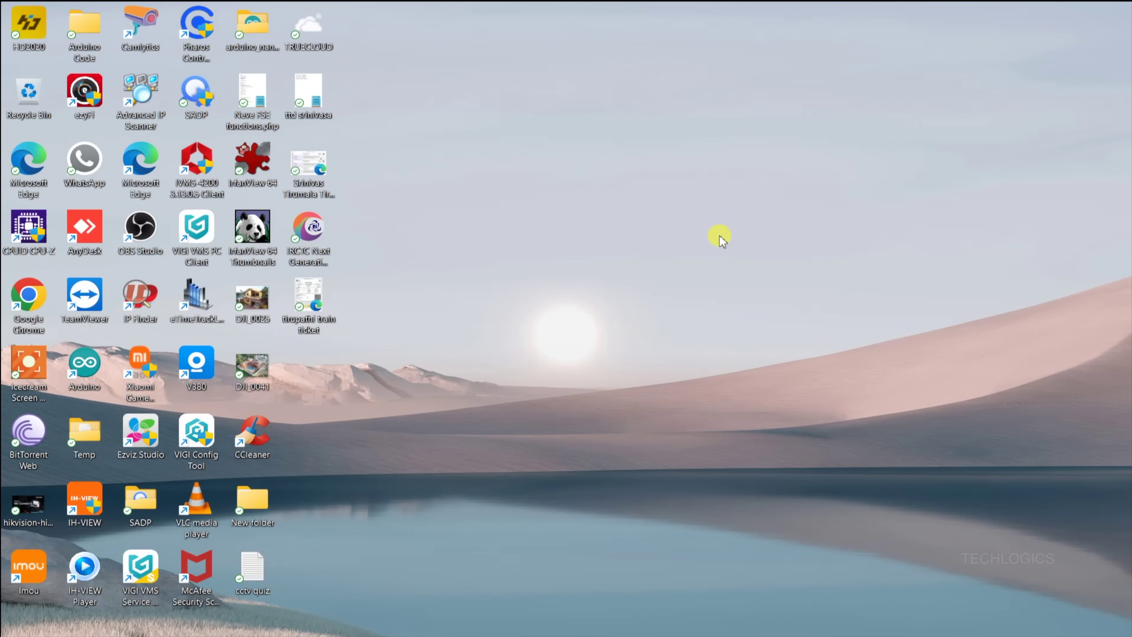
{"action": "double_click", "coordinate": [206, 170]}
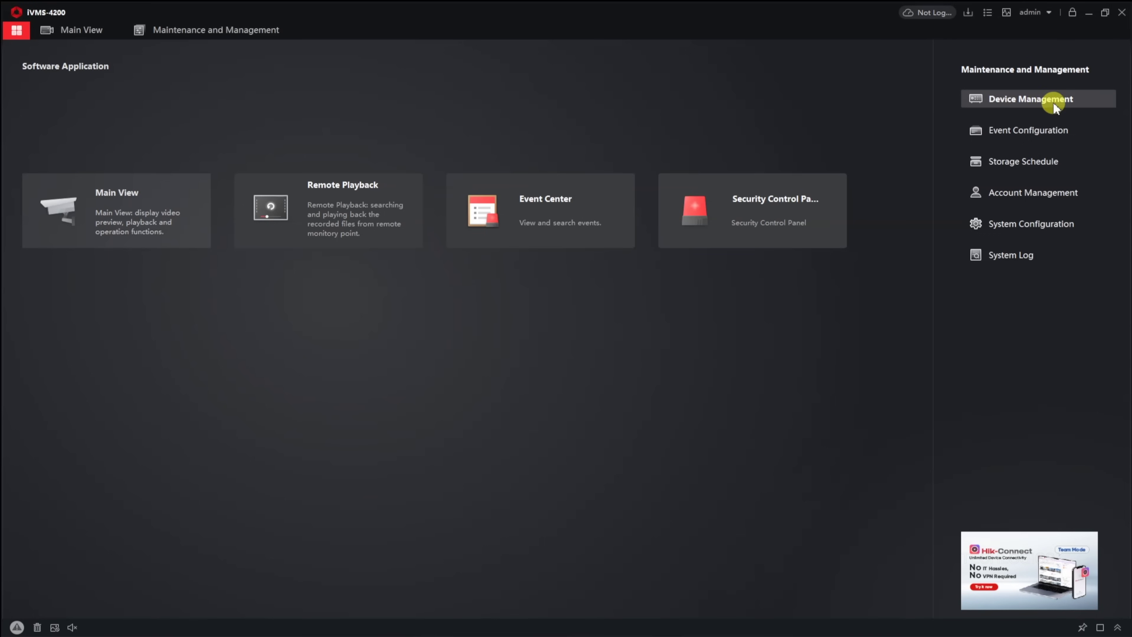
Step: Open Device Management under Maintenance and Management
{"action": "left_click", "coordinate": [1090, 99]}
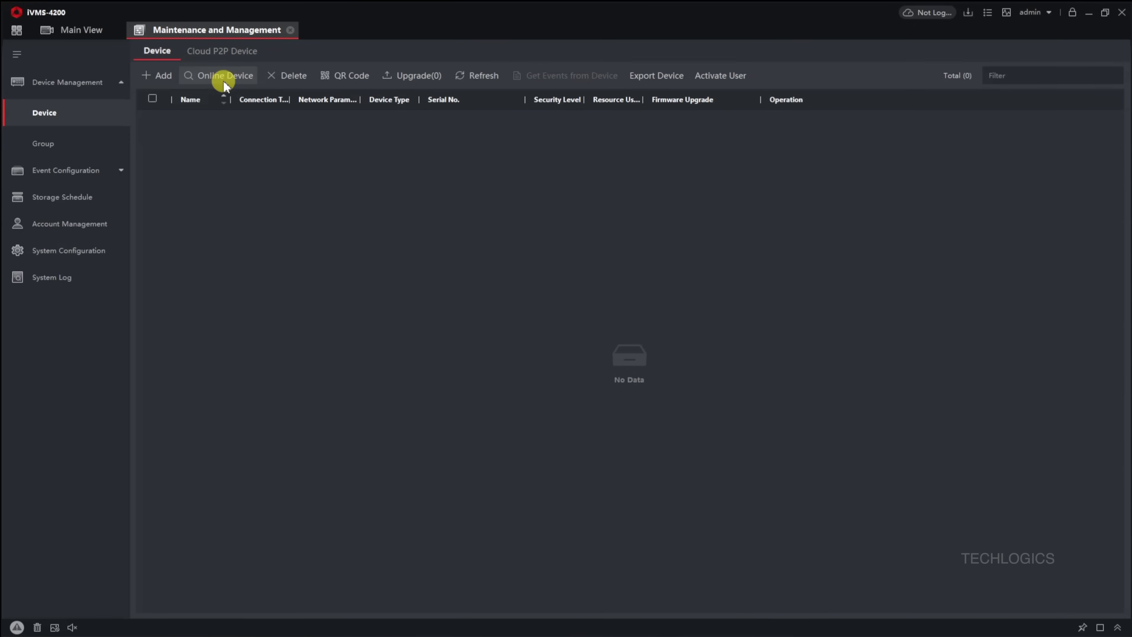
Step: List online devices and select the DS-7104HGHI-M1/T DVR at 192.168.1.150
{"action": "left_click", "coordinate": [241, 79]}
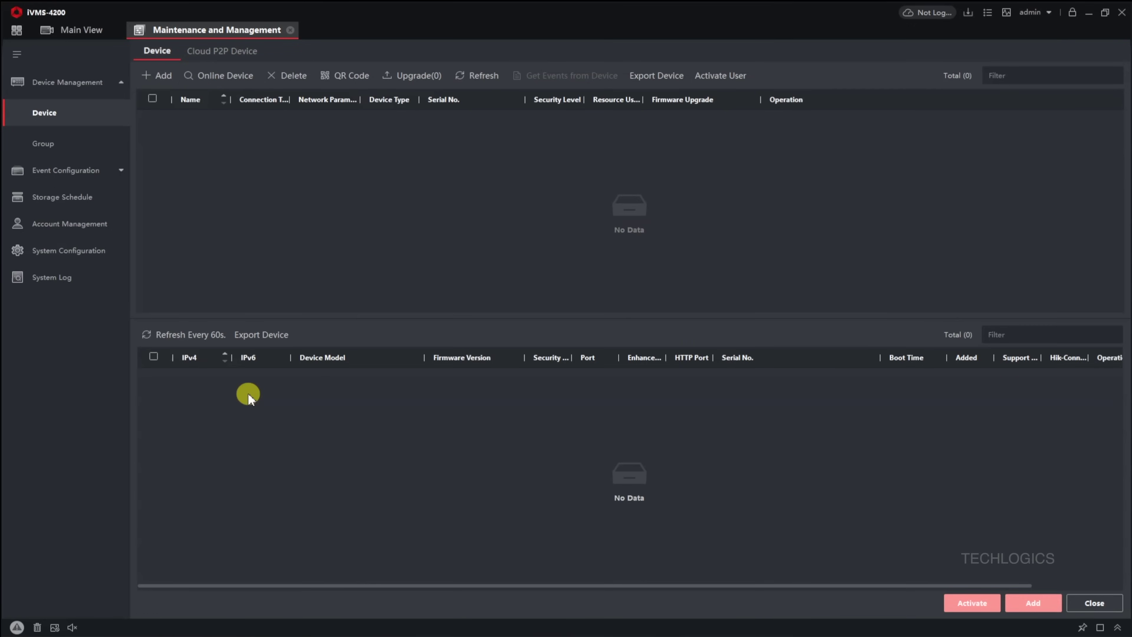
{"action": "left_click", "coordinate": [169, 335]}
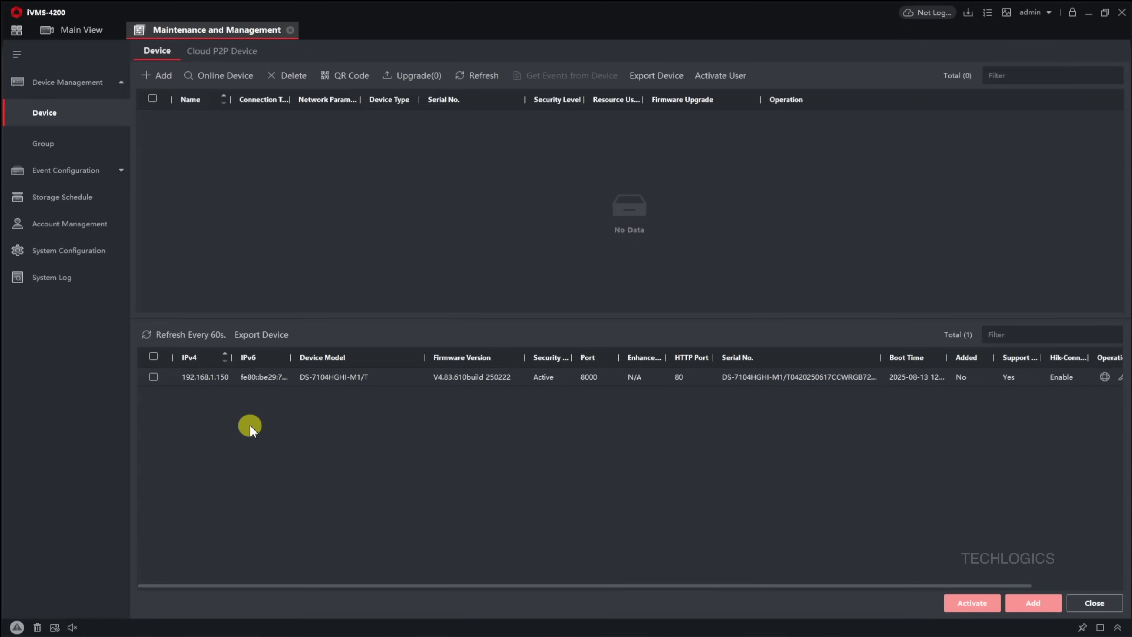
{"action": "left_click", "coordinate": [154, 378]}
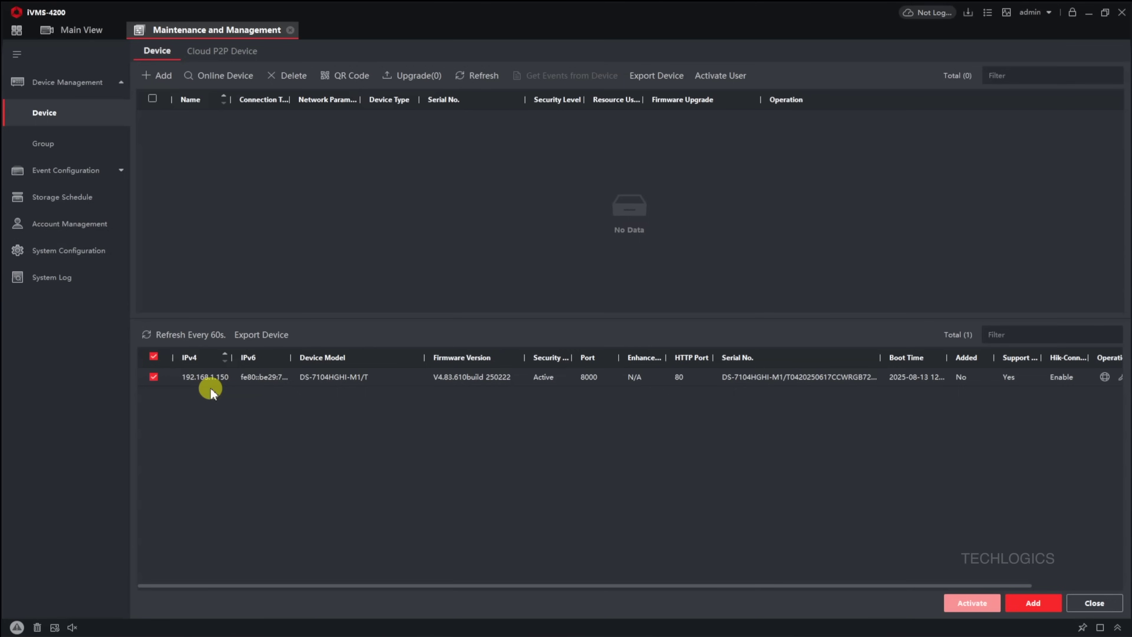
Step: Add the selected DVR named 'My Home' with user name admin and the device password
{"action": "left_click", "coordinate": [1013, 607]}
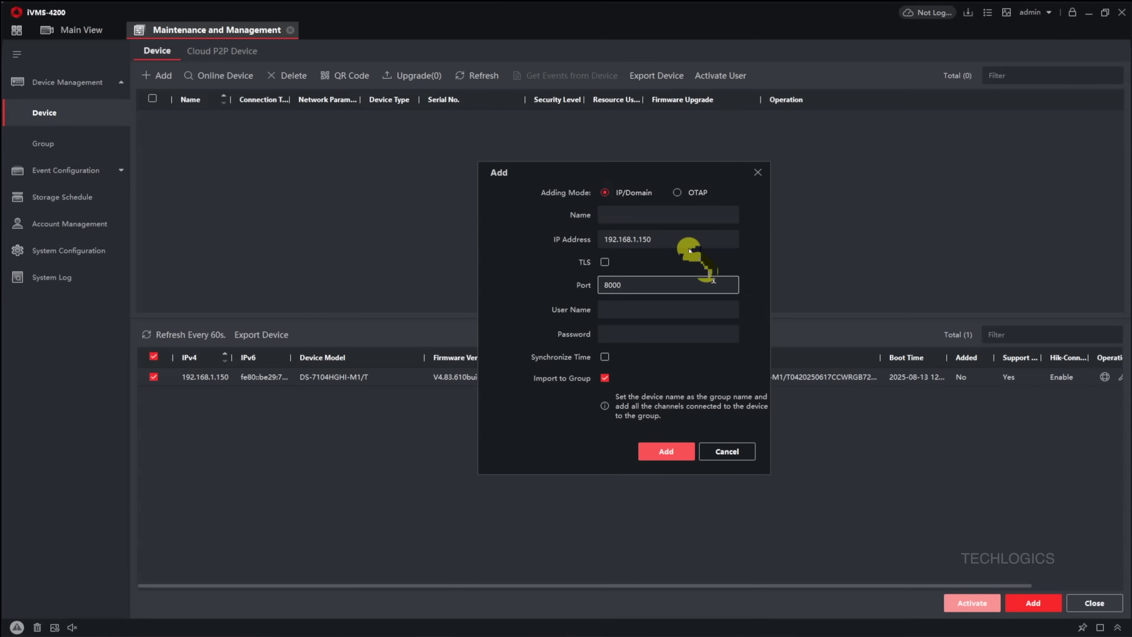
{"action": "left_click", "coordinate": [645, 214]}
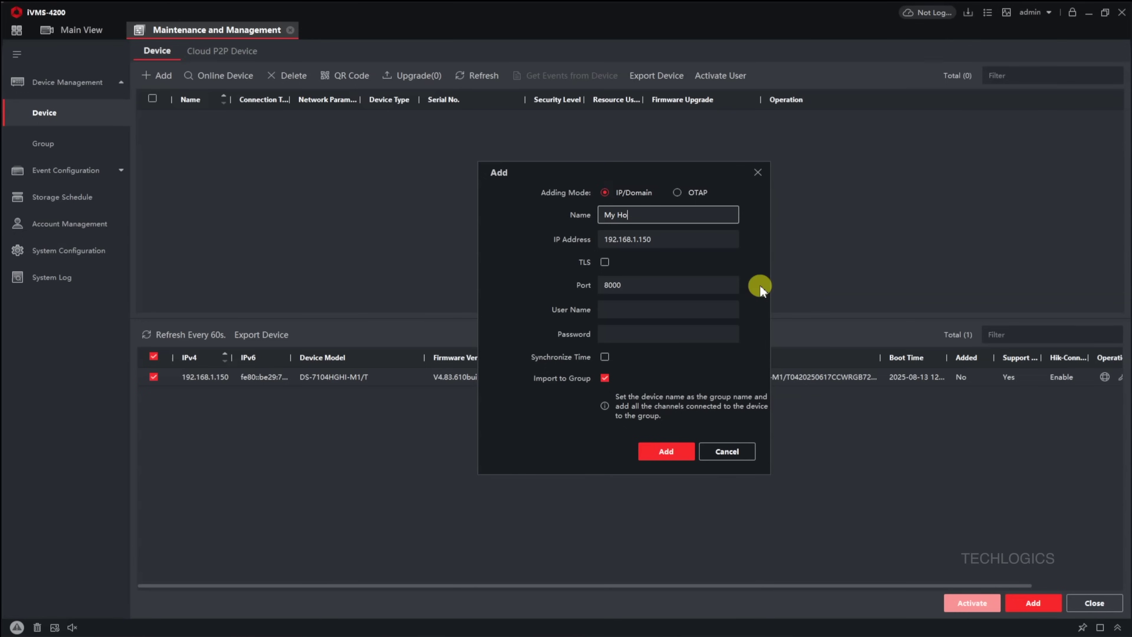
{"action": "key", "text": "Tab"}
{"action": "key", "text": "Tab"}
{"action": "key", "text": "Tab"}
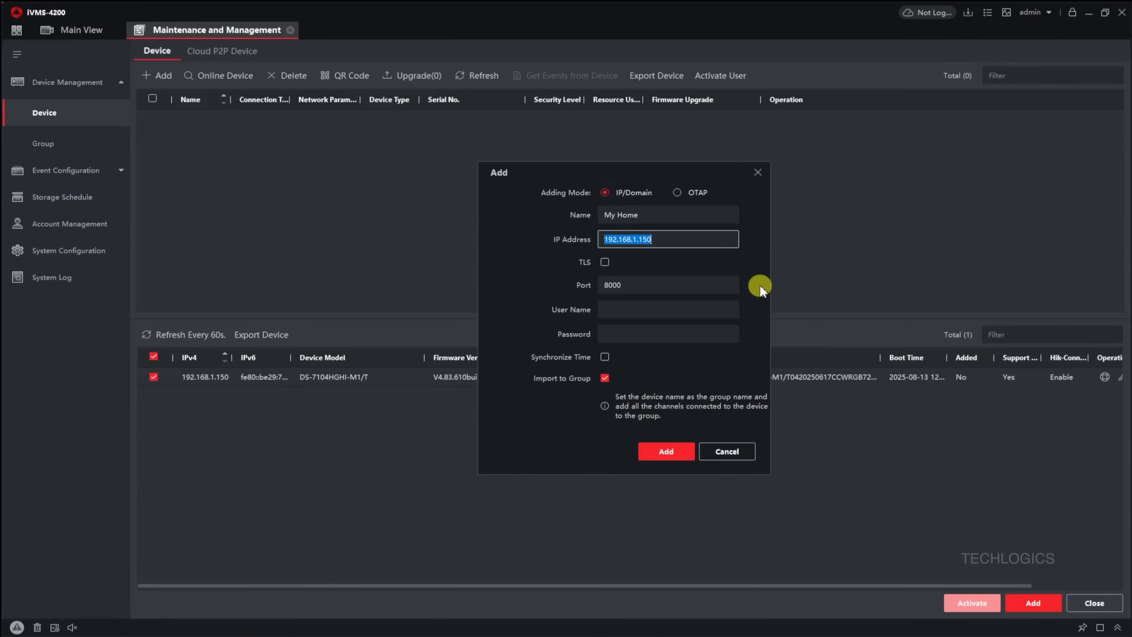
{"action": "key", "text": "Tab"}
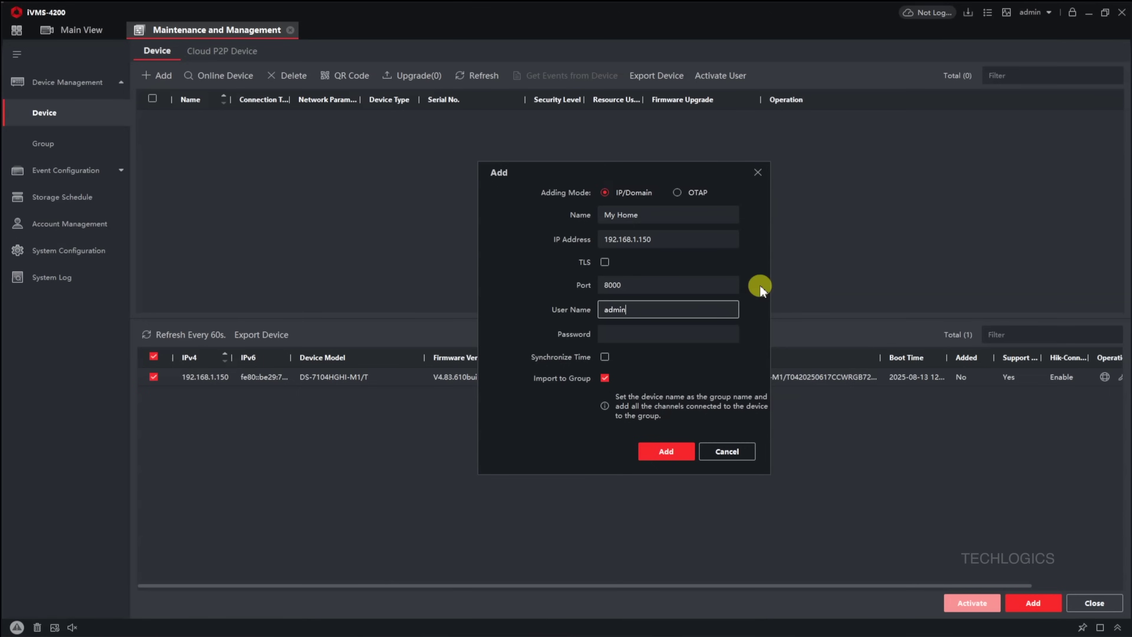
{"action": "key", "text": "Tab"}
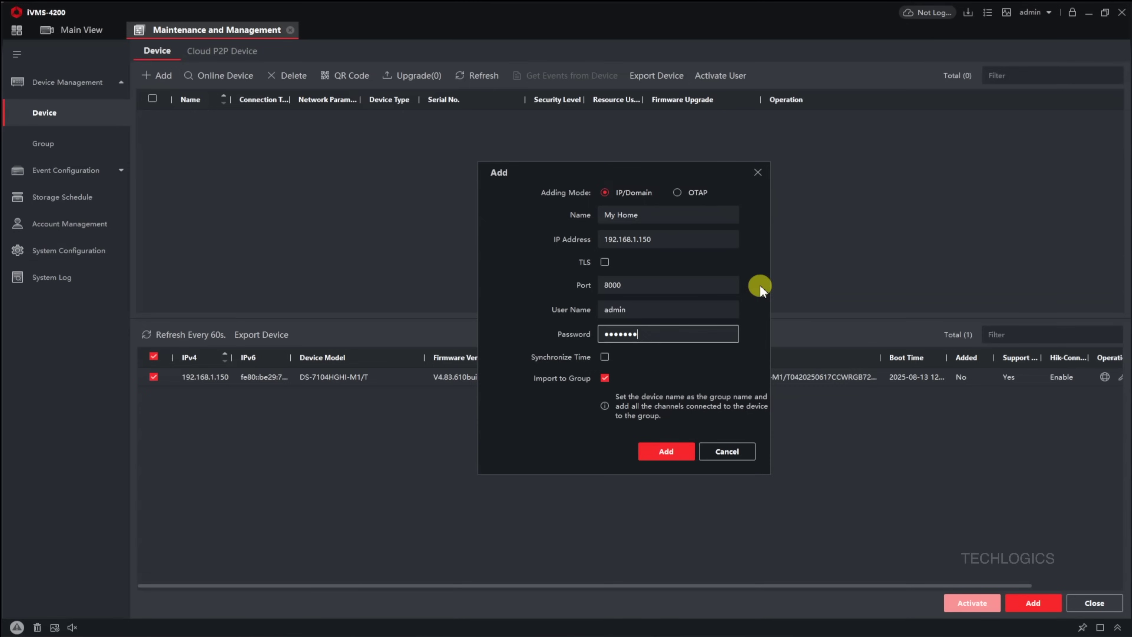
{"action": "type", "text": "****"}
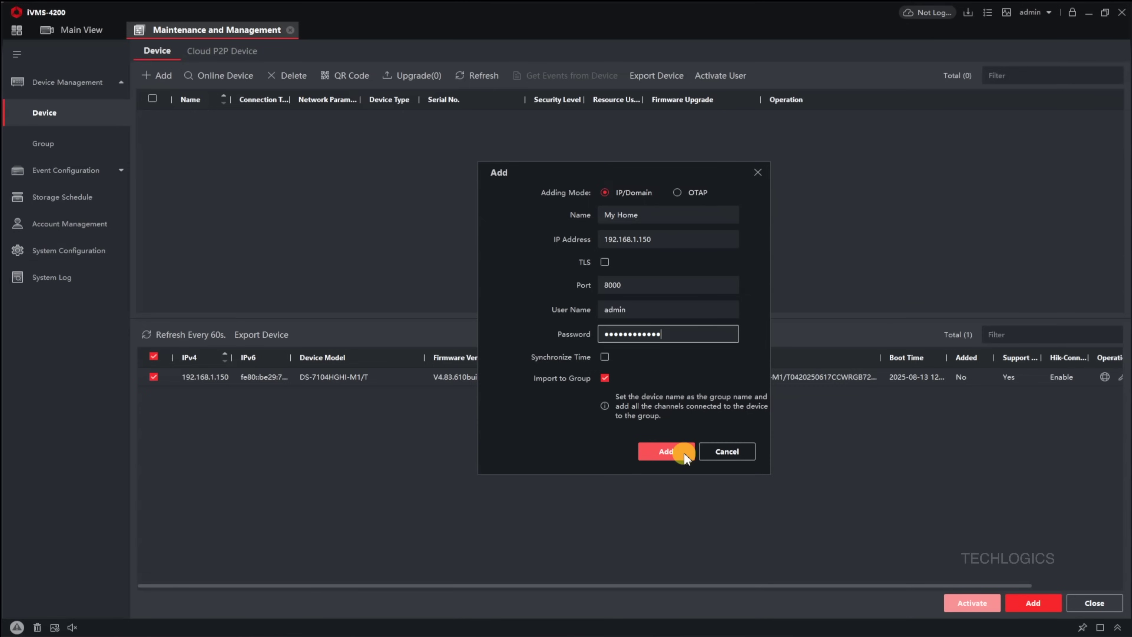
{"action": "left_click", "coordinate": [666, 451]}
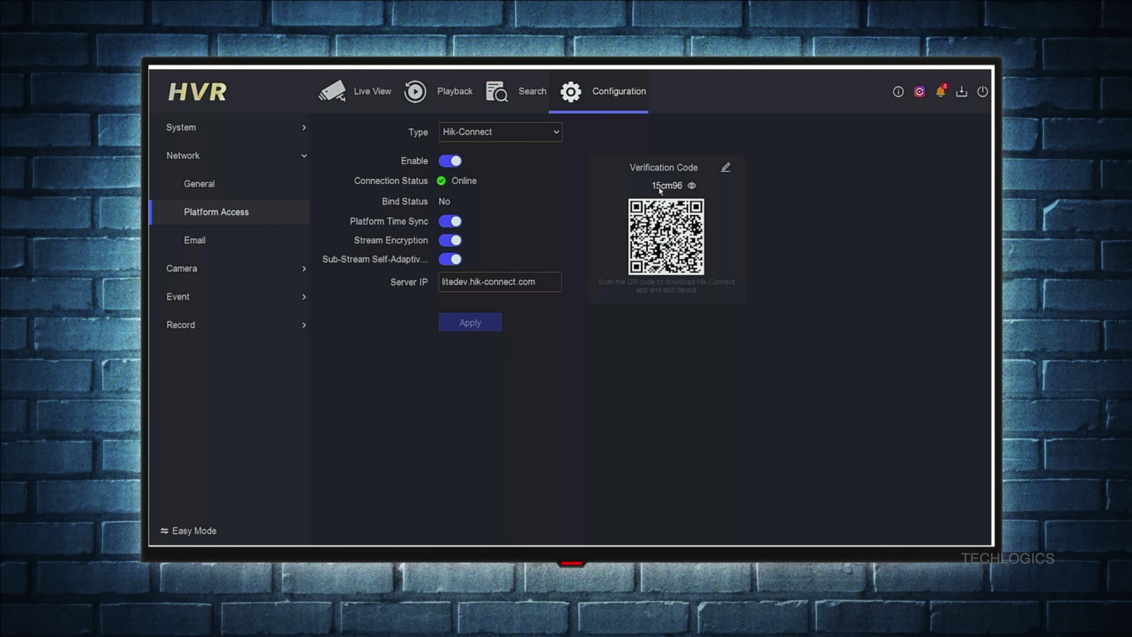
Step: Hide the Hik-Connect verification code in the DVR's local menu
{"action": "left_click", "coordinate": [692, 185]}
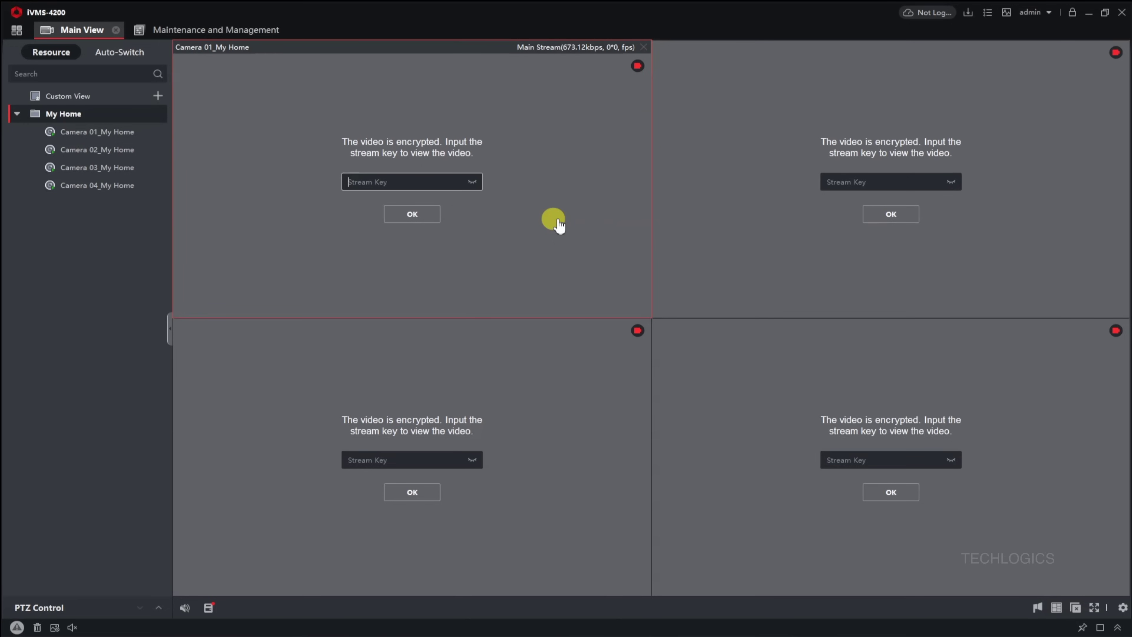
Step: Unlock Camera 01 with its stream key, then enlarge and restore its view
{"action": "type", "text": "•••••••"}
{"action": "left_click", "coordinate": [426, 218]}
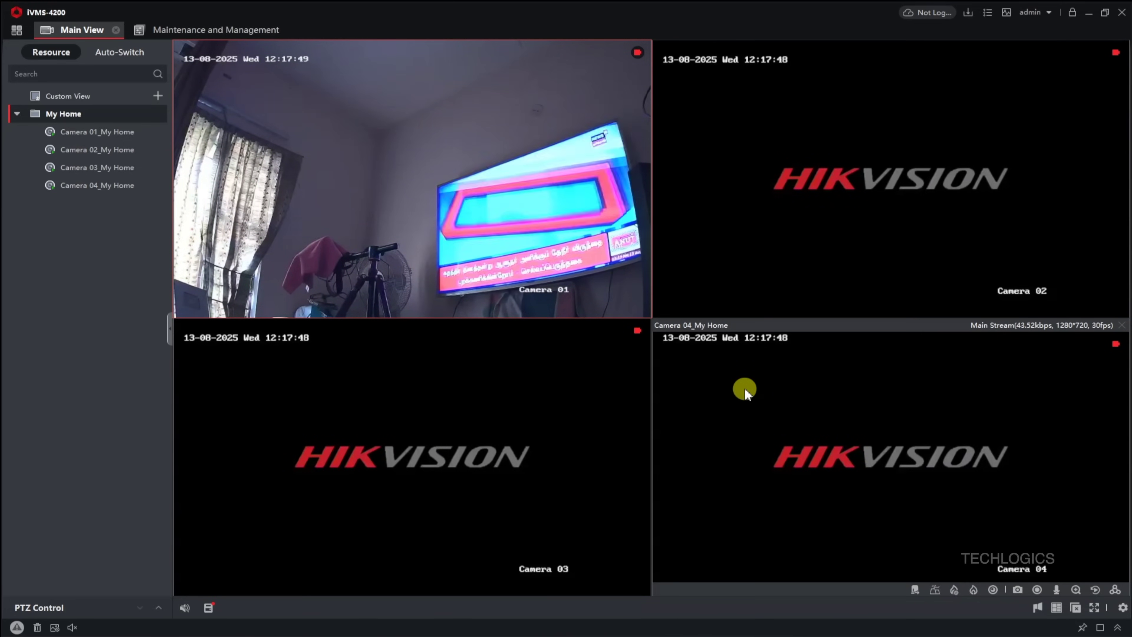
{"action": "double_click", "coordinate": [597, 279]}
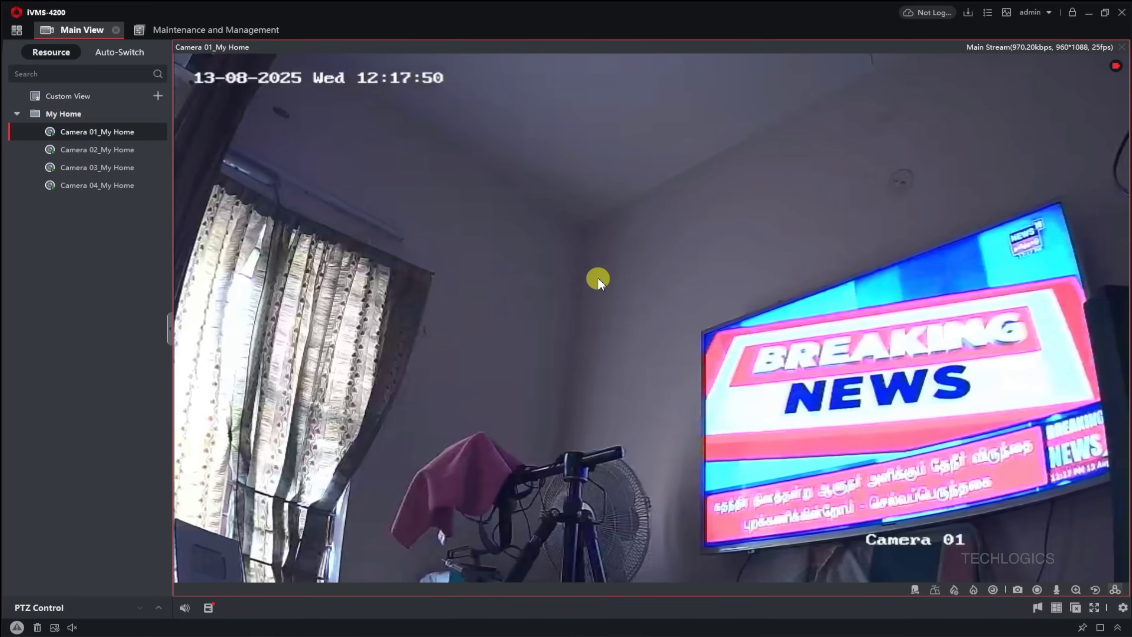
{"action": "double_click", "coordinate": [598, 280]}
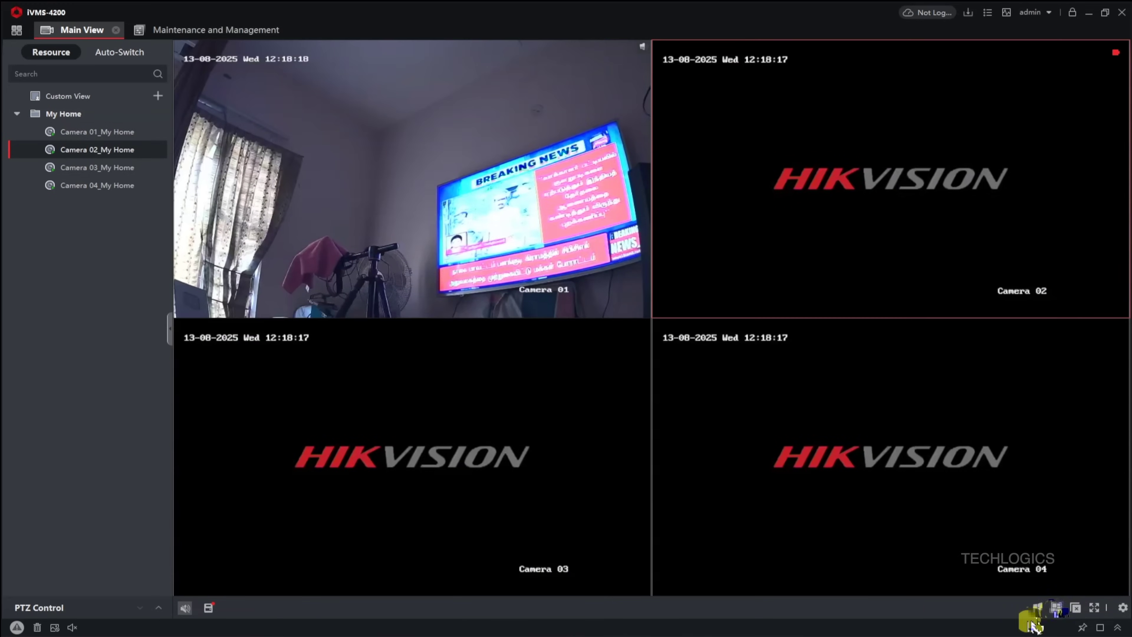
Step: Switch to the 8-window division, stop all live view, and return to the home page
{"action": "left_click", "coordinate": [1056, 608]}
{"action": "left_click", "coordinate": [982, 413]}
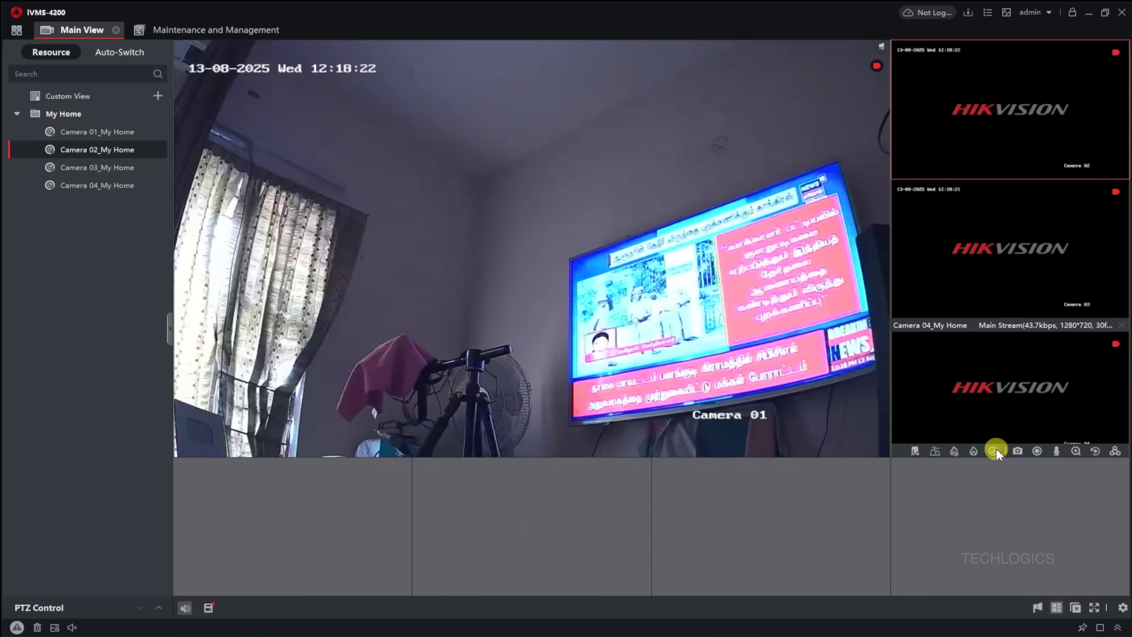
{"action": "left_click", "coordinate": [1075, 607]}
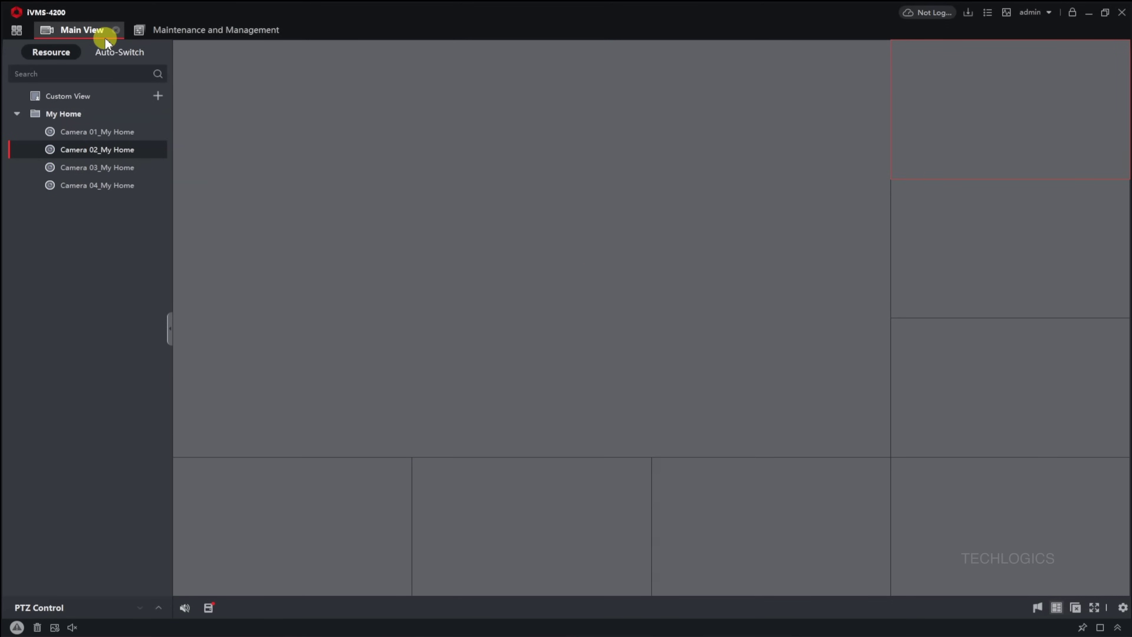
{"action": "left_click", "coordinate": [16, 32]}
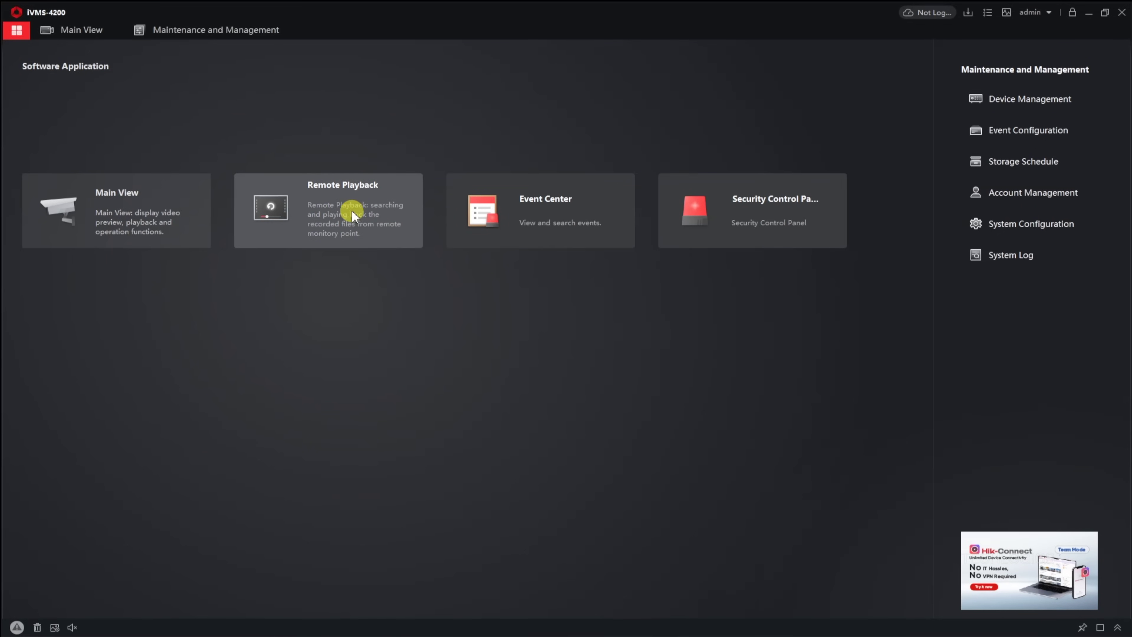
Step: Open Remote Playback and set the playback date to 8 August 2025
{"action": "left_click", "coordinate": [340, 215]}
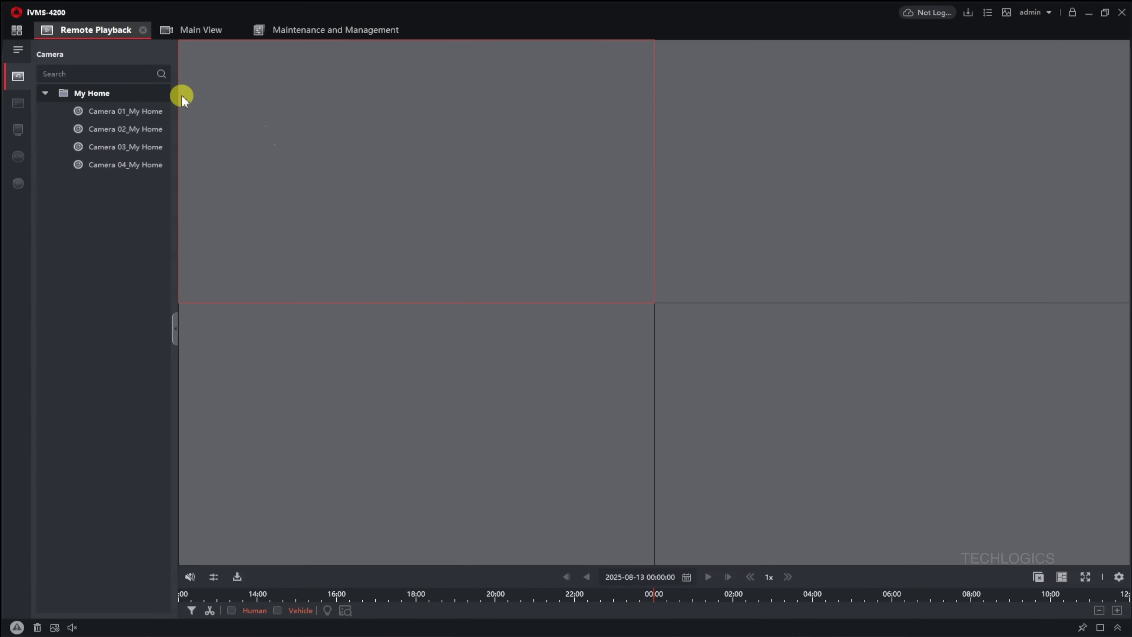
{"action": "mouse_move", "coordinate": [151, 111]}
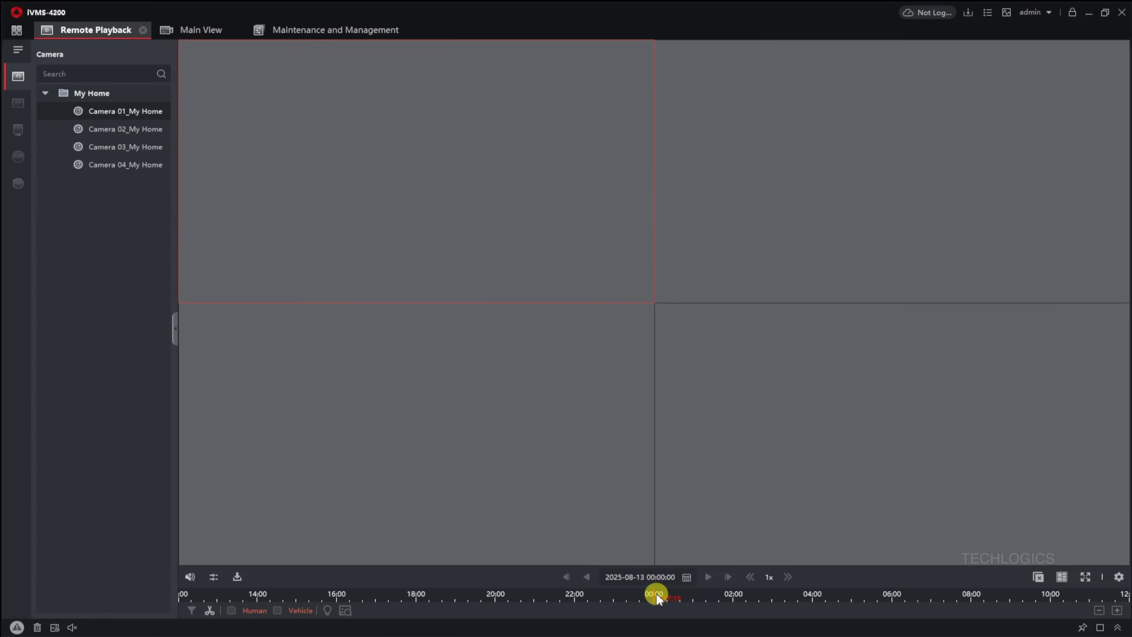
{"action": "left_click", "coordinate": [687, 577]}
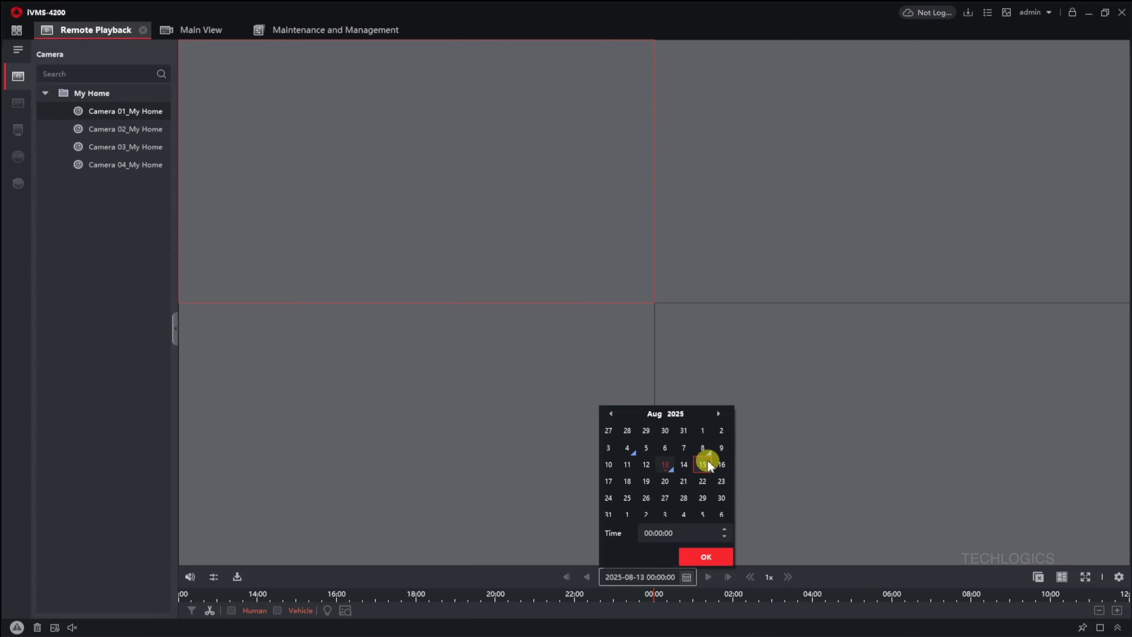
{"action": "left_click", "coordinate": [708, 556]}
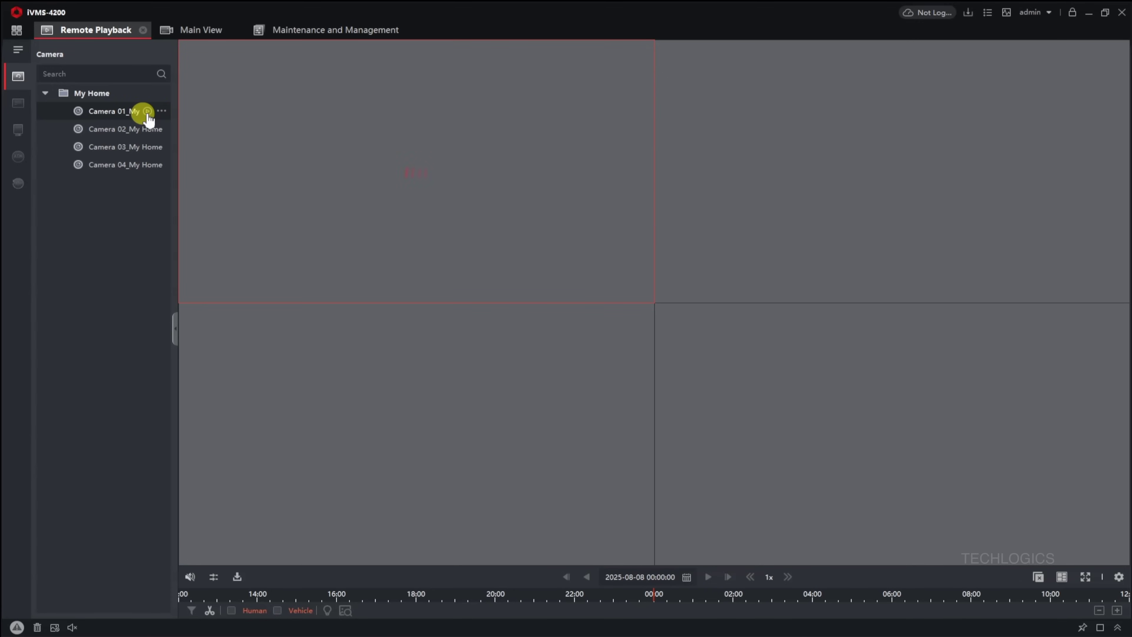
Step: Play back Camera 01 full-size, jumping to around 14:00
{"action": "double_click", "coordinate": [147, 117]}
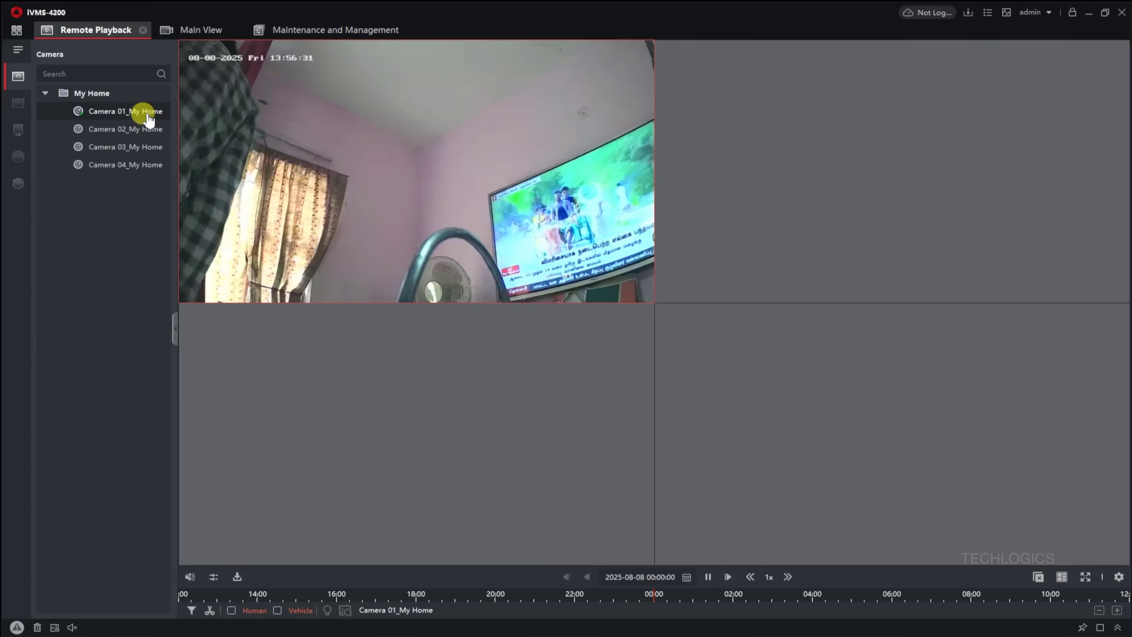
{"action": "double_click", "coordinate": [316, 159]}
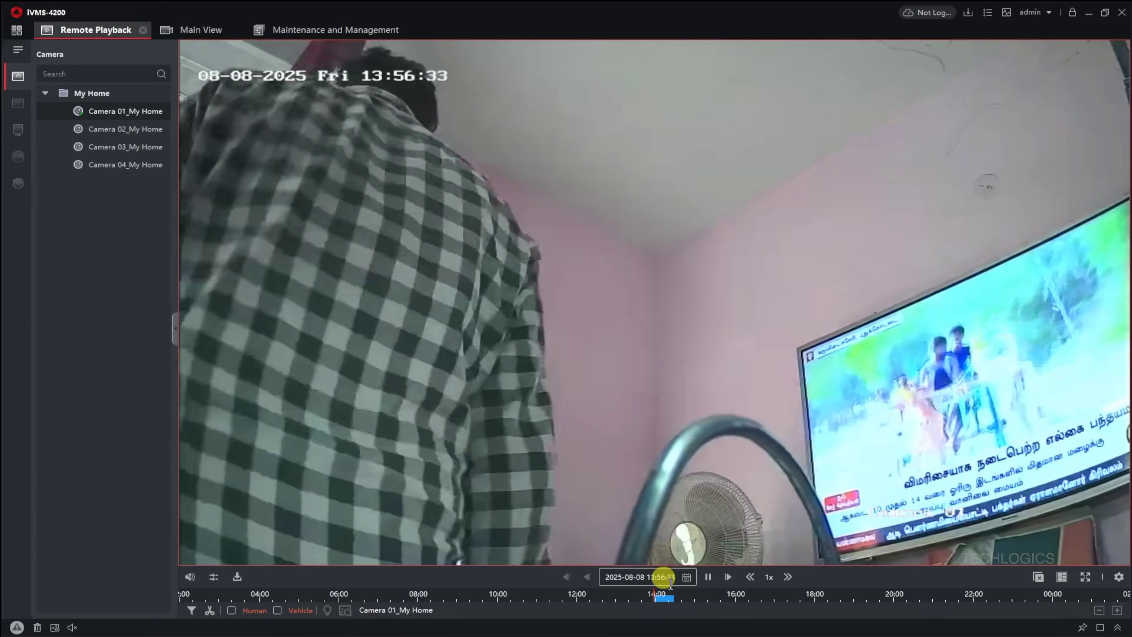
{"action": "left_click", "coordinate": [668, 589]}
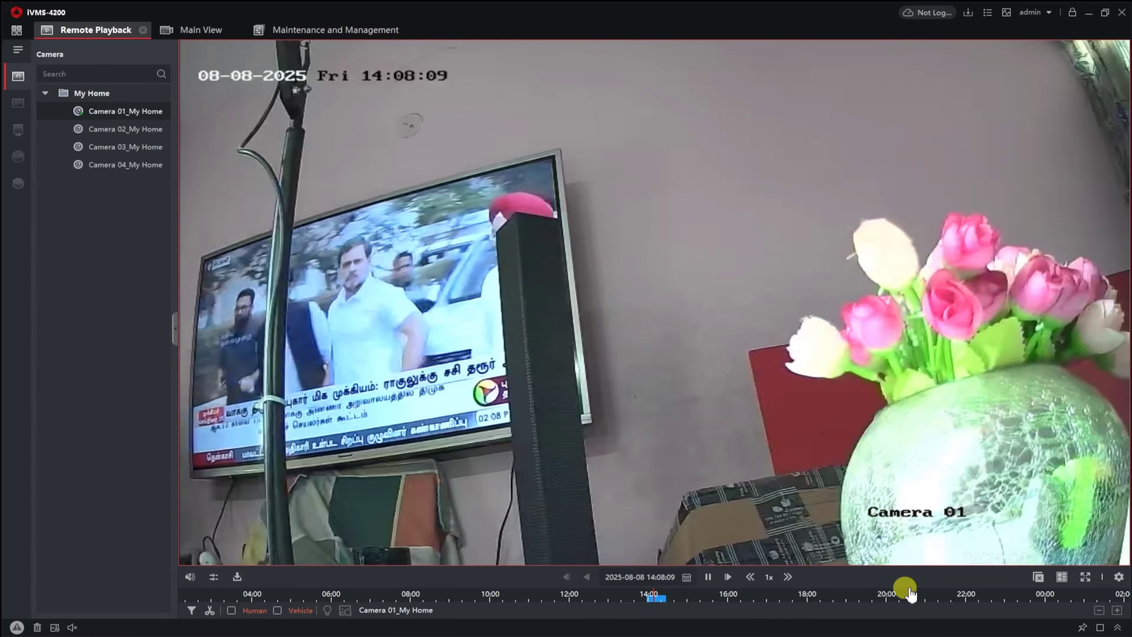
Step: Zoom the timeline, fast-forward at 16x then 1x, and dismiss the playback-completed notice
{"action": "left_click", "coordinate": [1116, 610]}
{"action": "left_click", "coordinate": [1116, 610]}
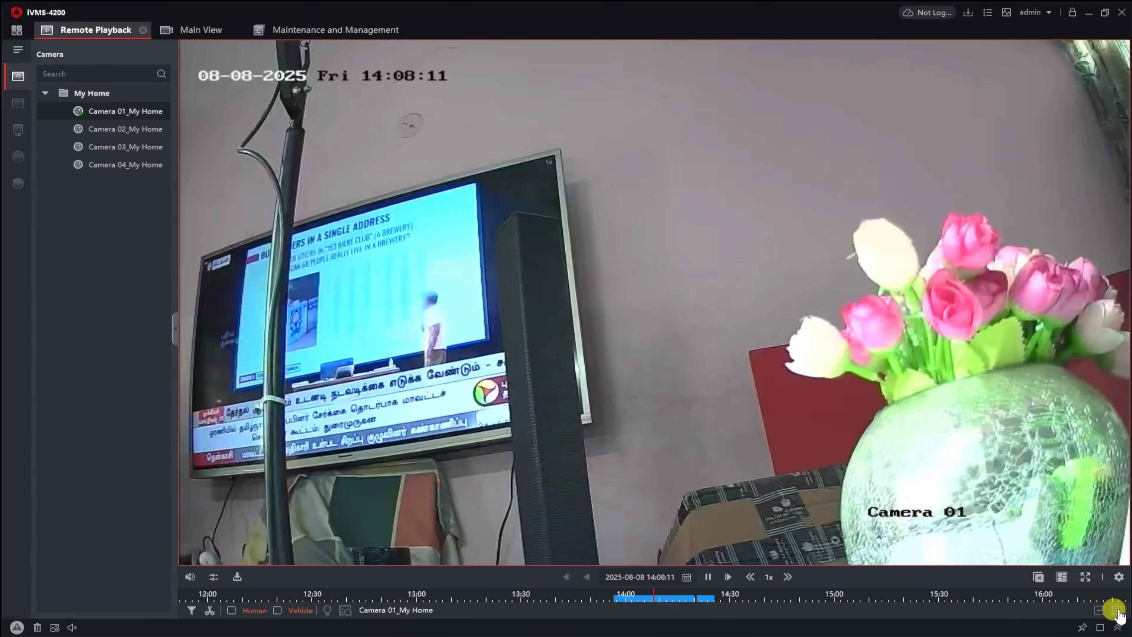
{"action": "left_click_drag", "start_coordinate": [839, 598], "coordinate": [680, 600]}
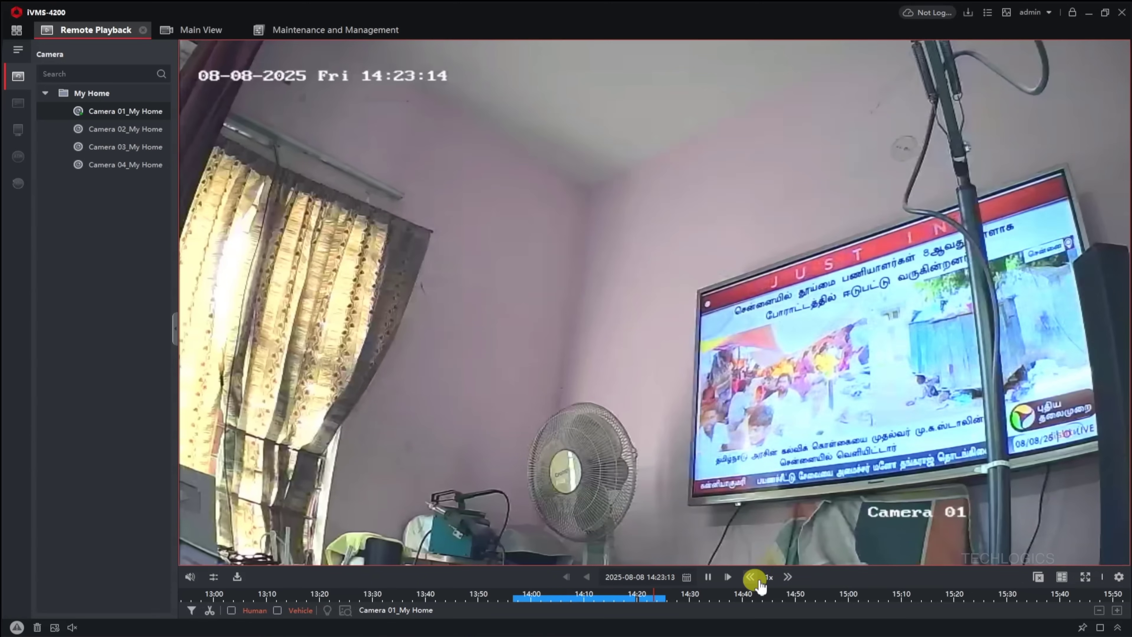
{"action": "left_click", "coordinate": [788, 577]}
{"action": "left_click", "coordinate": [787, 577]}
{"action": "left_click", "coordinate": [787, 577]}
{"action": "left_click", "coordinate": [787, 577]}
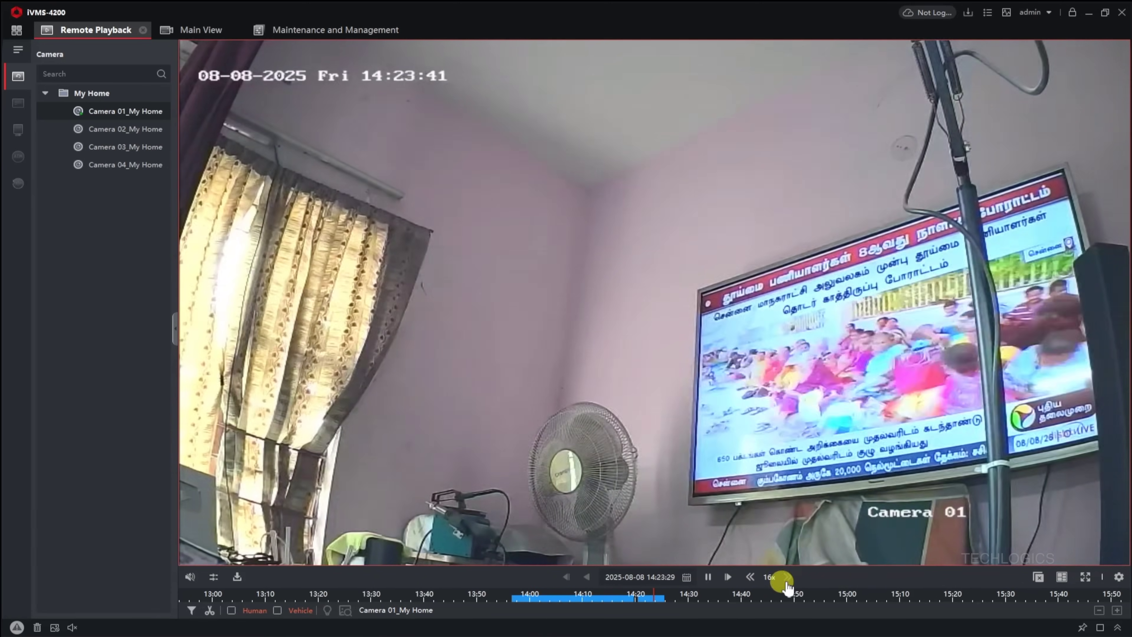
{"action": "left_click", "coordinate": [750, 577]}
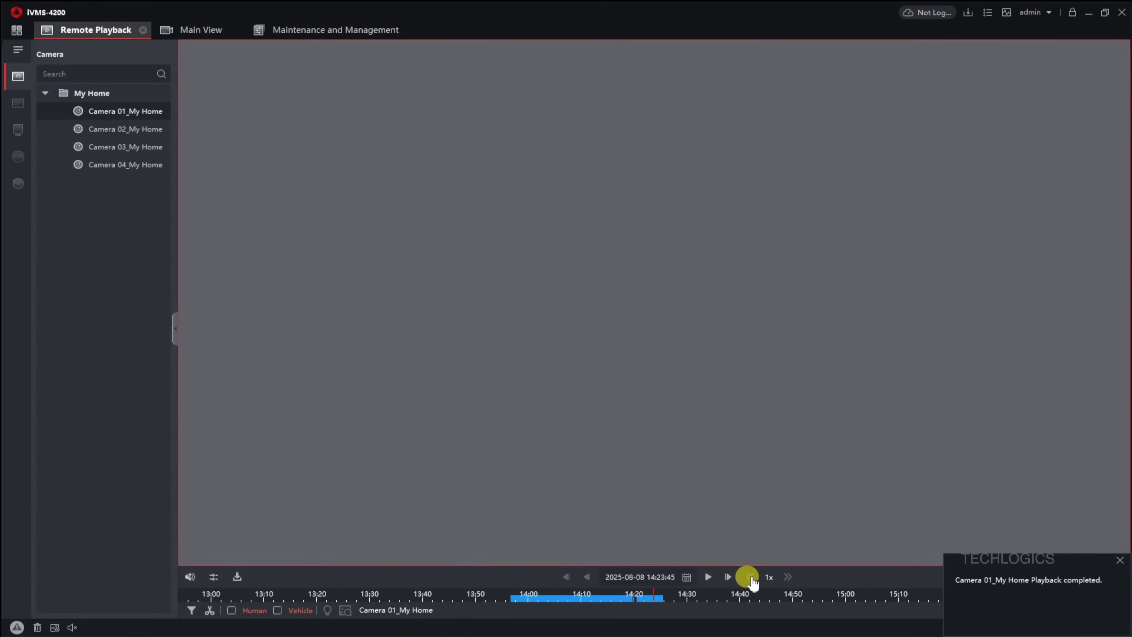
{"action": "left_click", "coordinate": [1120, 563]}
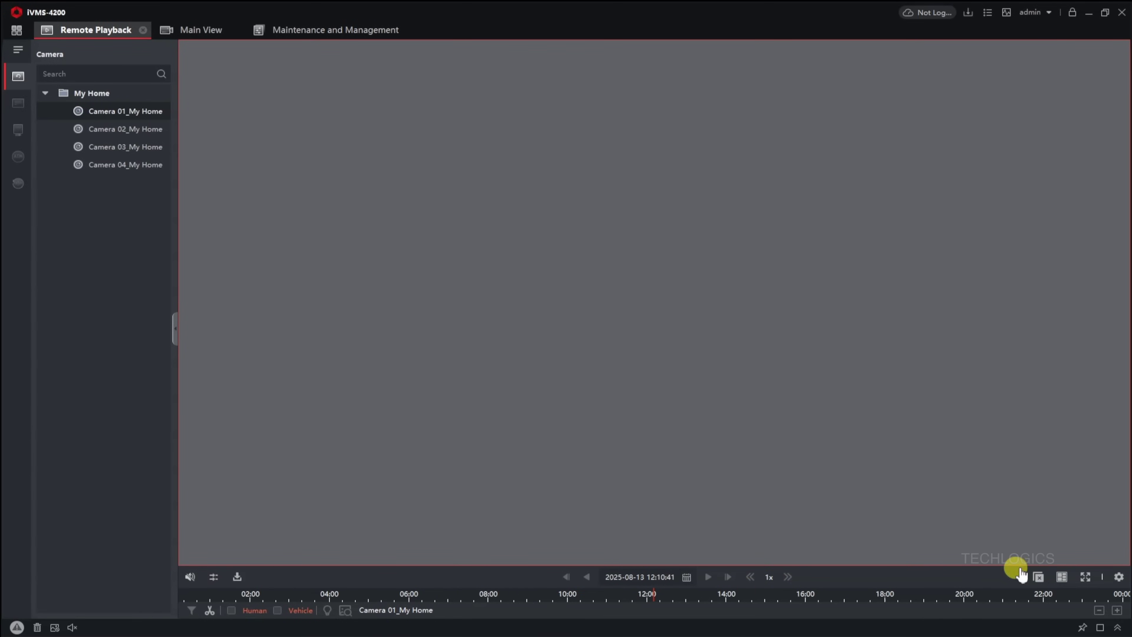
Step: Exit iVMS-4200, refresh the desktop, and relaunch iVMS-4200 from its shortcut
{"action": "left_click", "coordinate": [1121, 16]}
{"action": "left_click", "coordinate": [573, 350]}
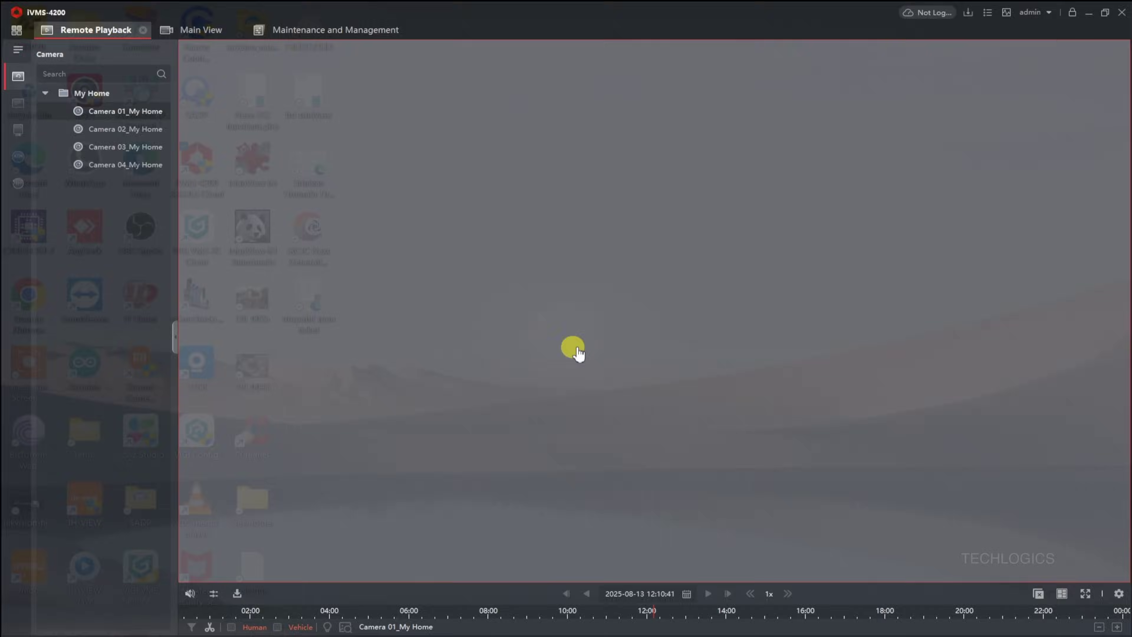
{"action": "right_click", "coordinate": [646, 176]}
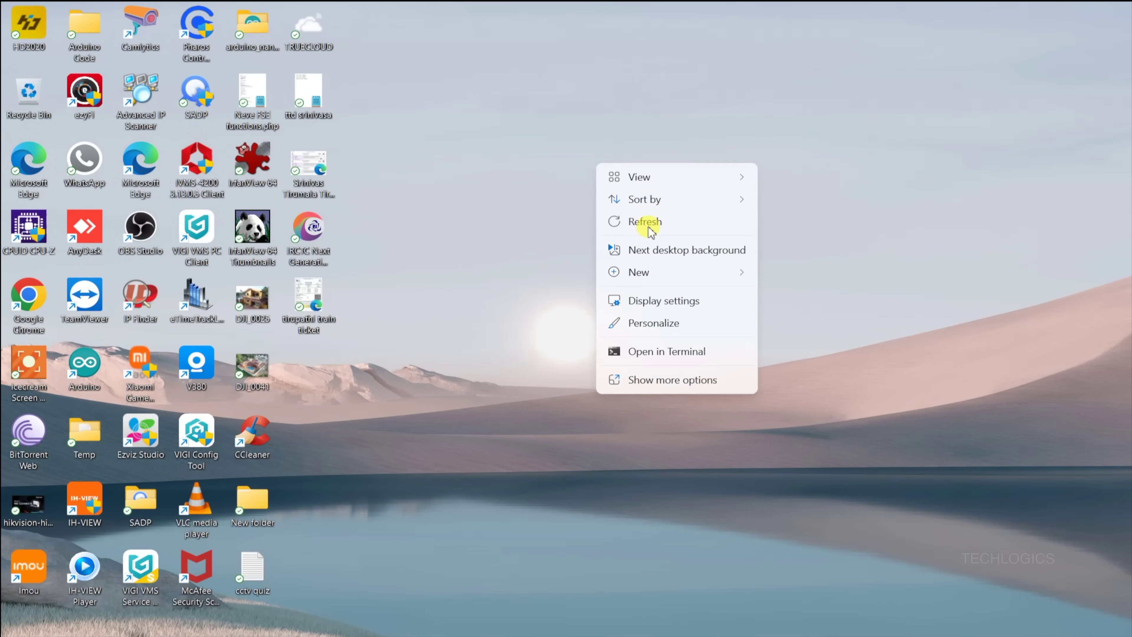
{"action": "left_click", "coordinate": [646, 219]}
{"action": "left_click", "coordinate": [205, 167]}
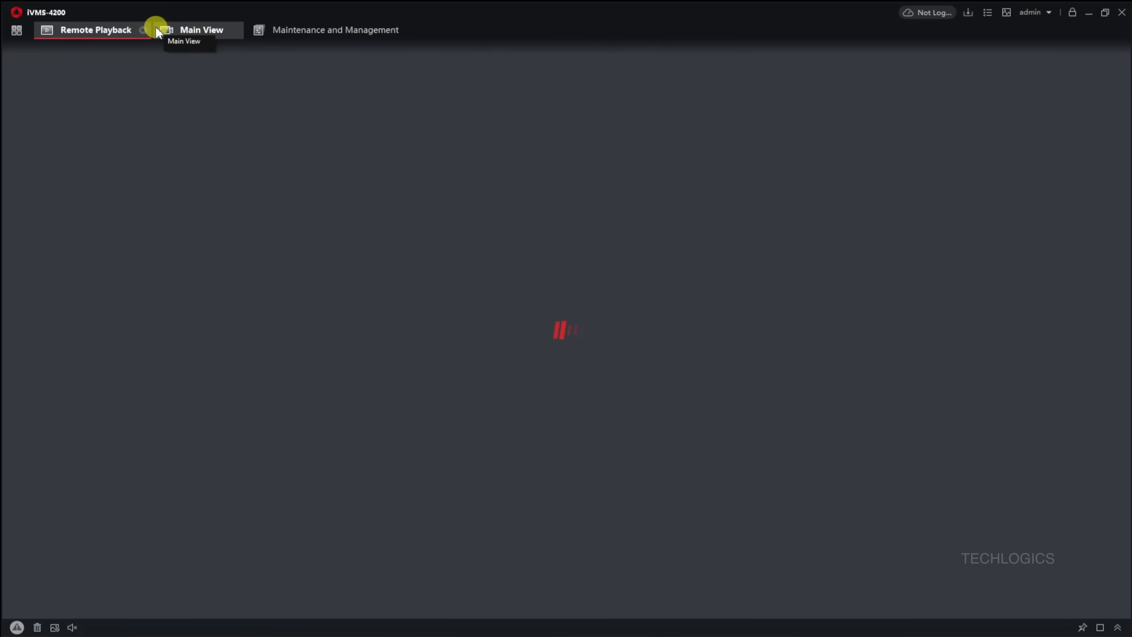
Step: Close the Remote Playback tab and open the device list to confirm My Home is online
{"action": "left_click", "coordinate": [142, 31]}
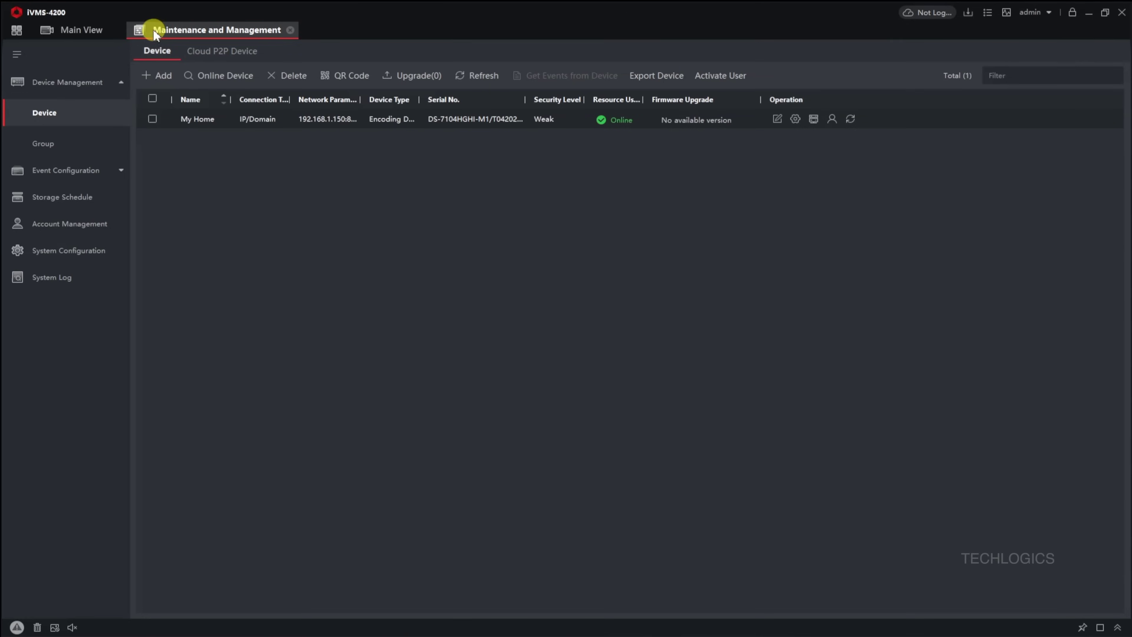
{"action": "left_click", "coordinate": [93, 30]}
{"action": "left_click", "coordinate": [17, 31]}
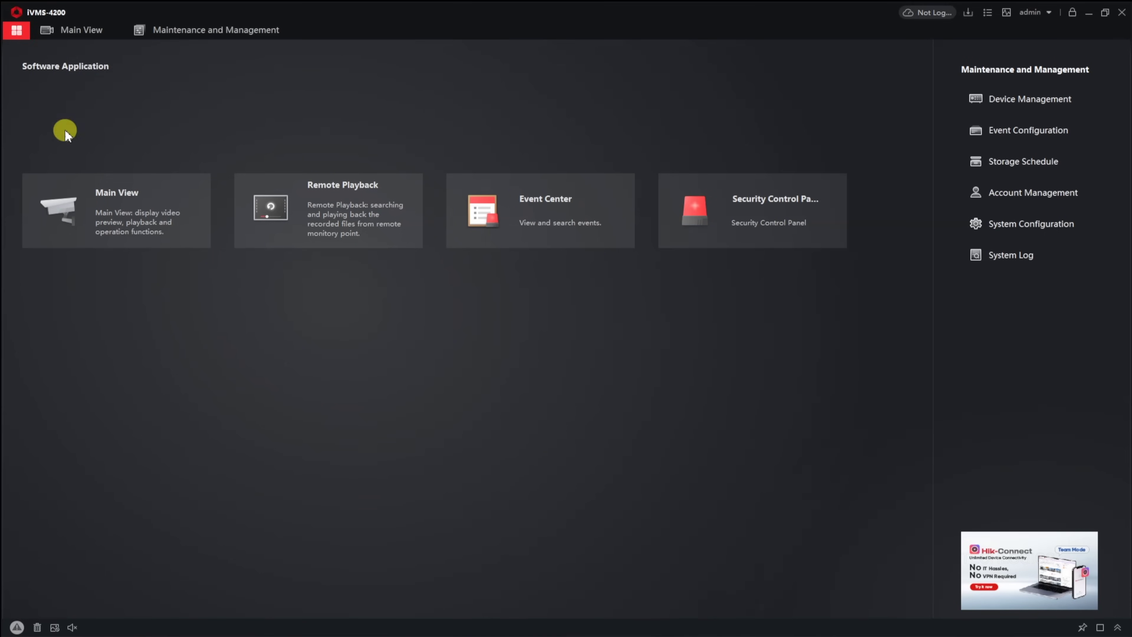
{"action": "left_click", "coordinate": [994, 109]}
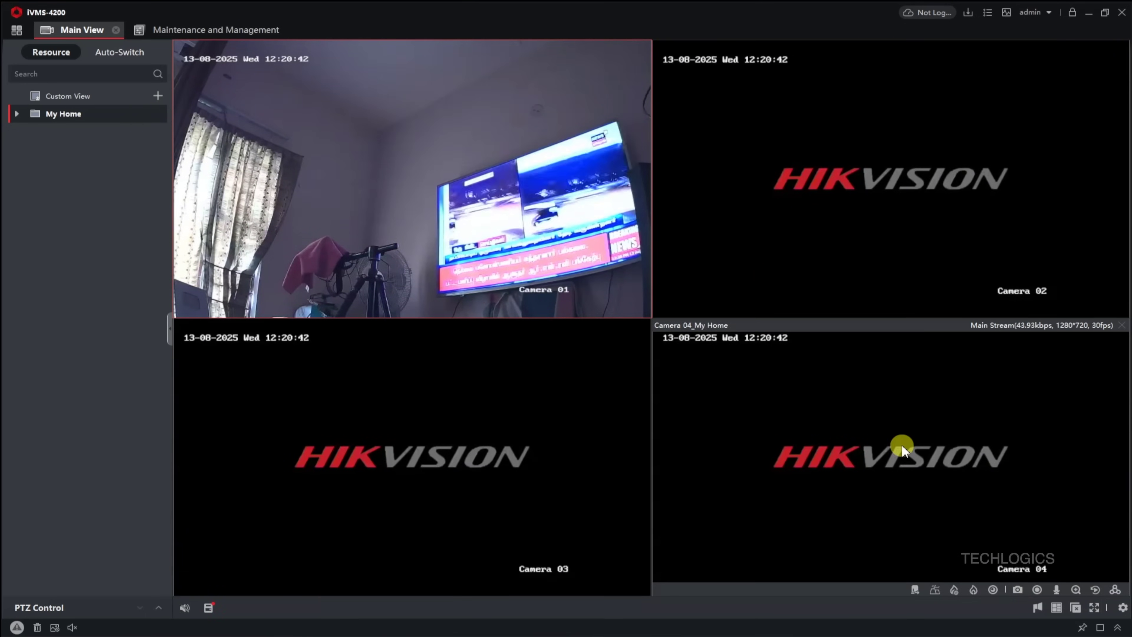
Step: Stop all four live camera feeds and confirm exiting iVMS-4200
{"action": "left_click", "coordinate": [1076, 607]}
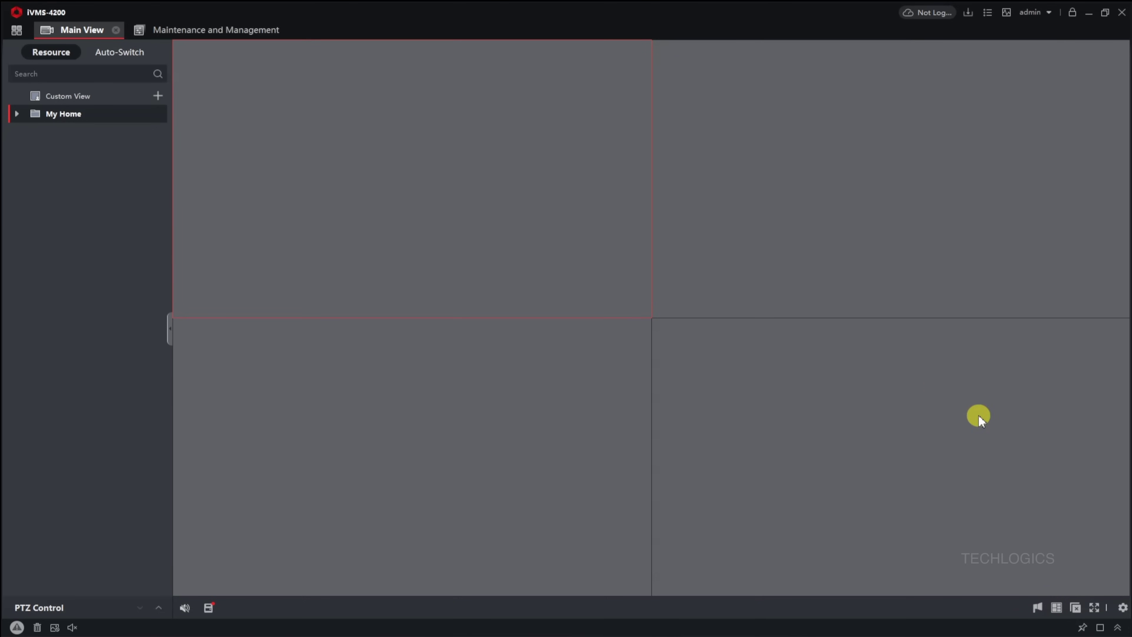
{"action": "left_click", "coordinate": [1122, 13]}
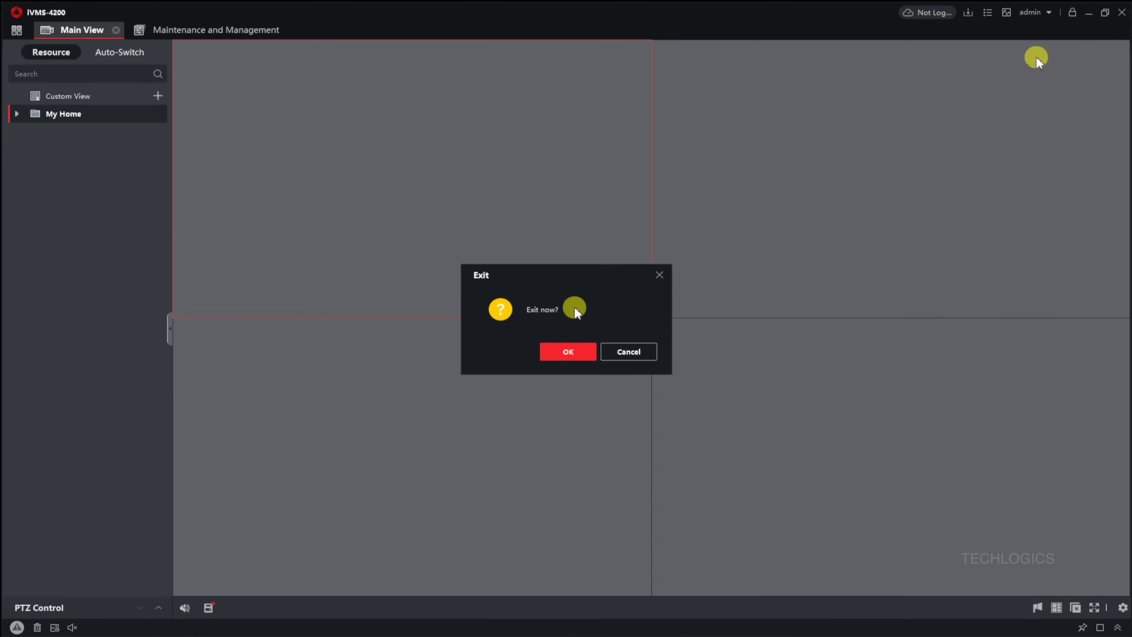
{"action": "left_click", "coordinate": [570, 351]}
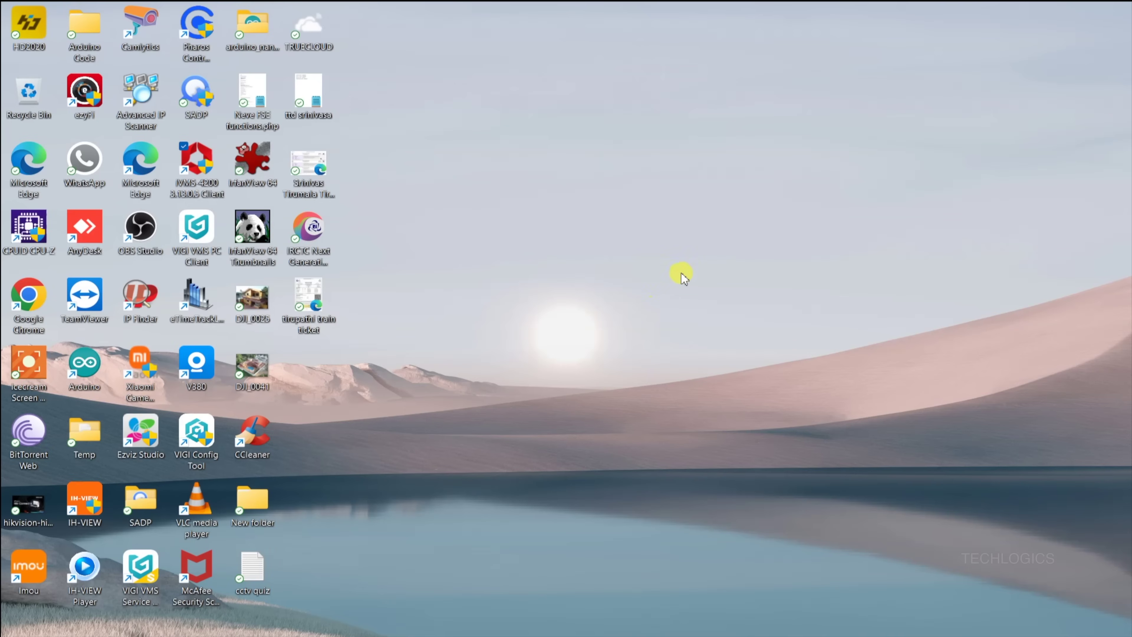
{"action": "mouse_move", "coordinate": [808, 633]}
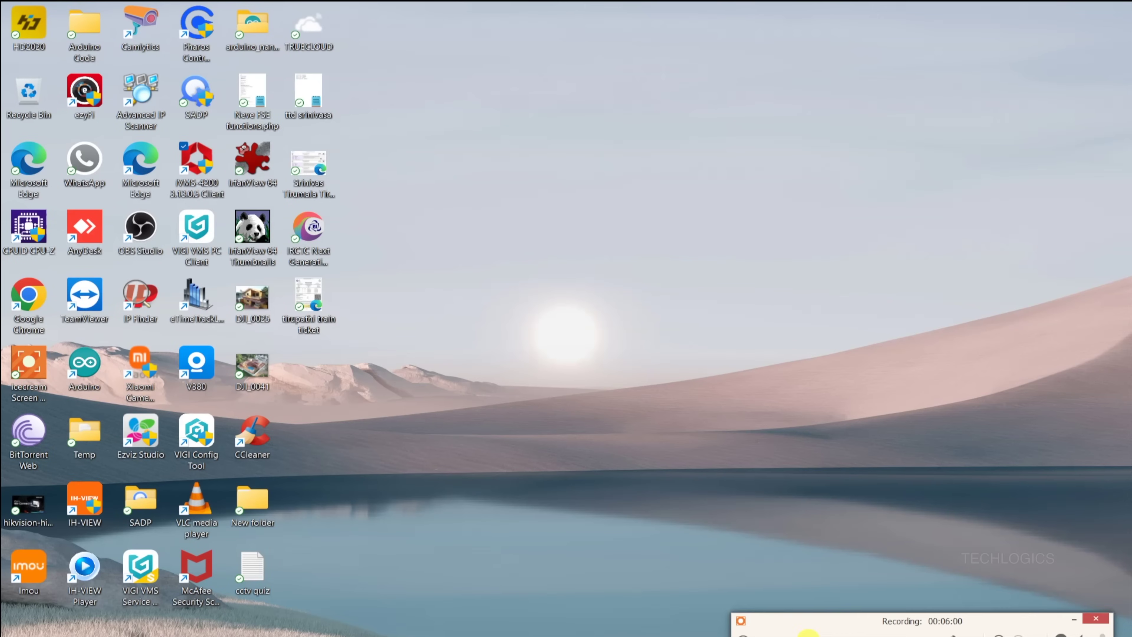